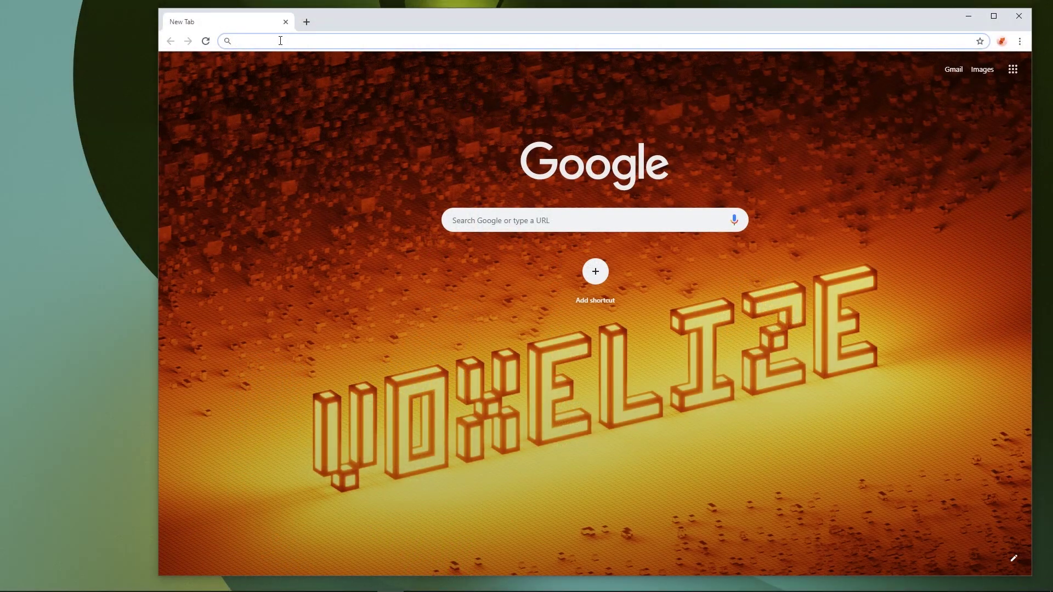
# Open the tinyurl.com/Eggsby Dropbox folder and save Eggsby Demo.zip to the desktop
pyautogui.write('tinyurl')
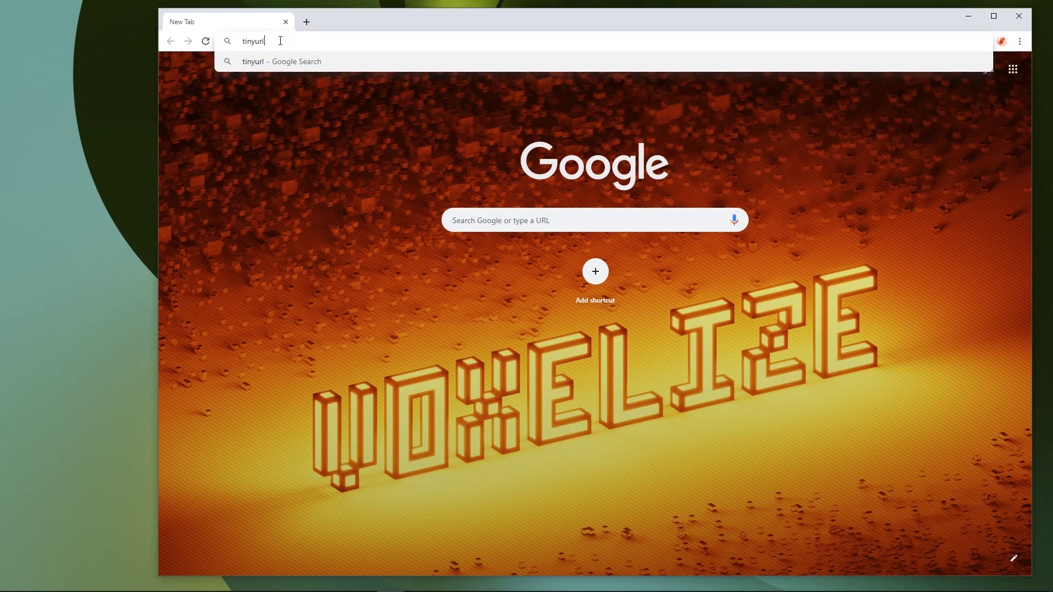
pyautogui.write('.com/Eggsby')
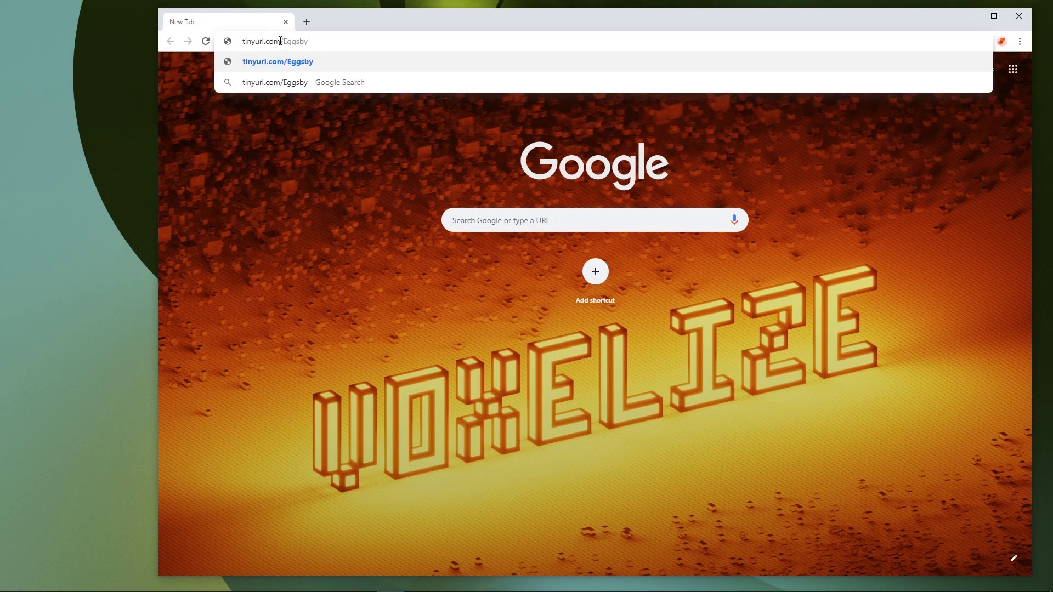
pyautogui.press('Return')
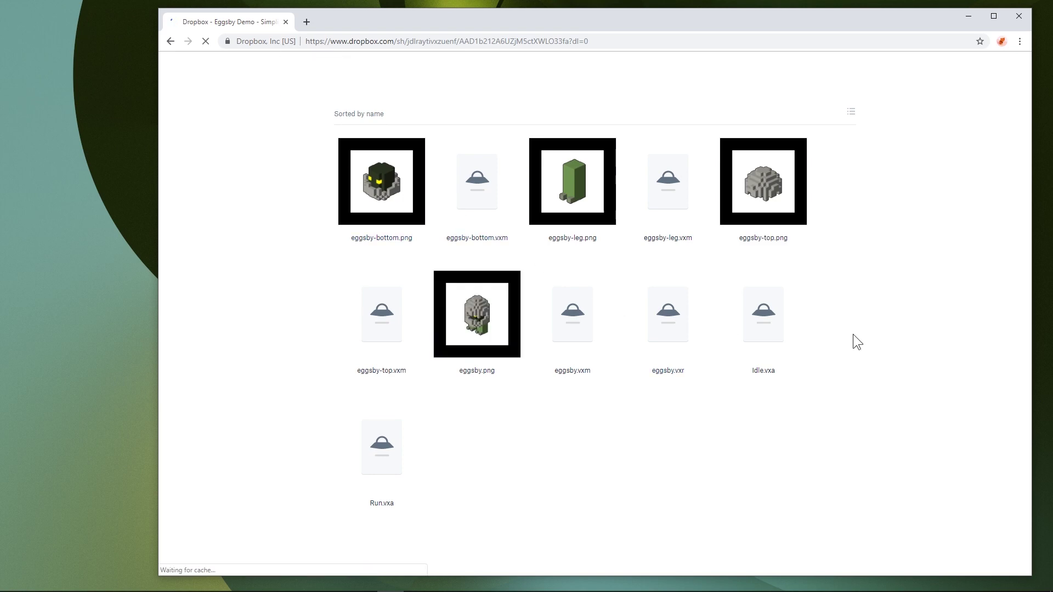
pyautogui.click(987, 69)
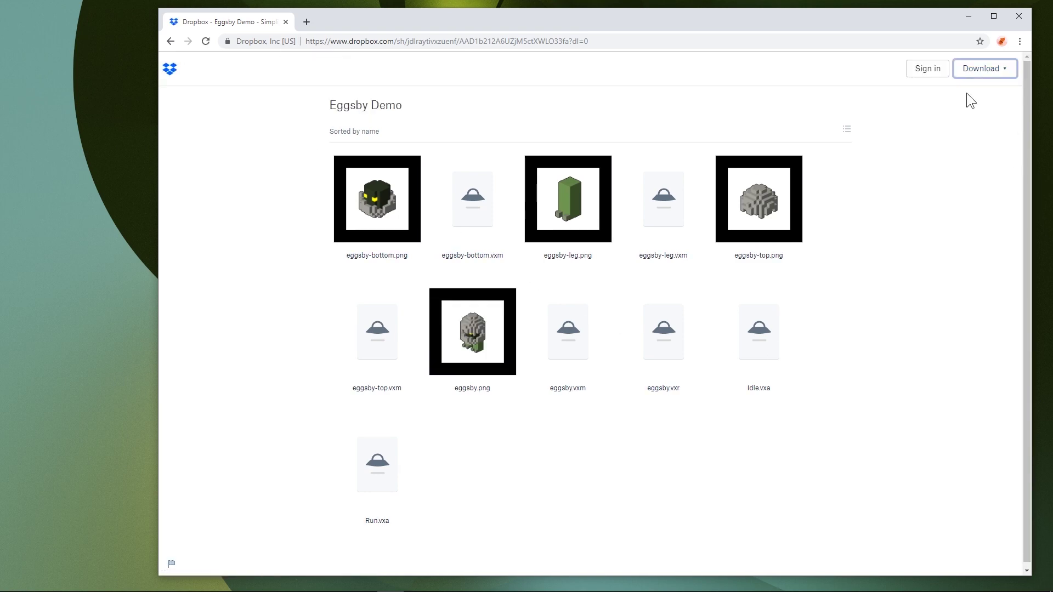
pyautogui.moveTo(210, 561); pyautogui.dragTo(52, 43)
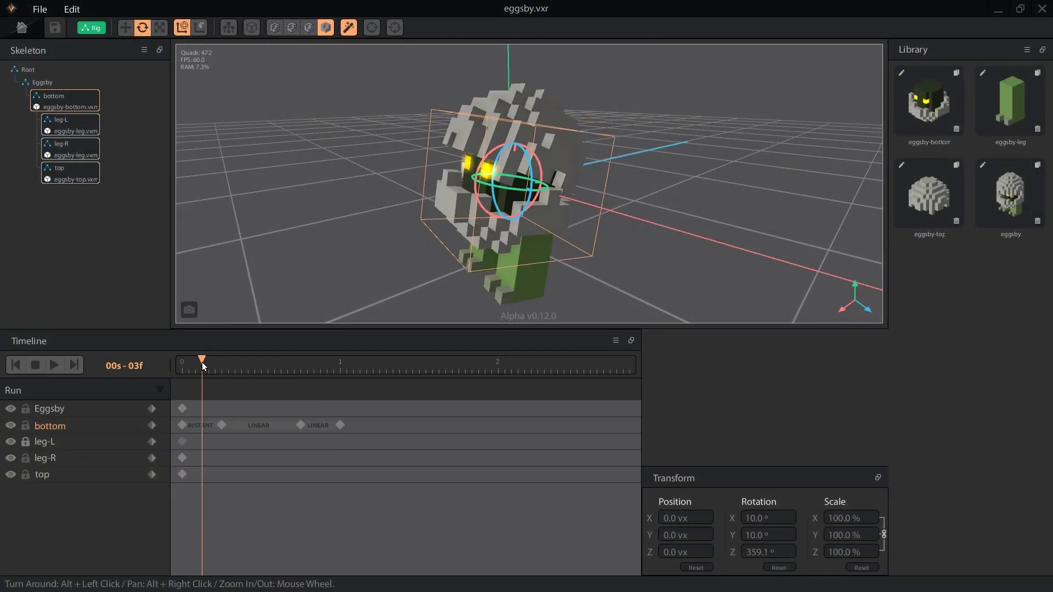
# Give the bottom, leg-L and leg-R Run keyframes CUBIC INOUT easing and play back the run
pyautogui.rightClick(239, 422)
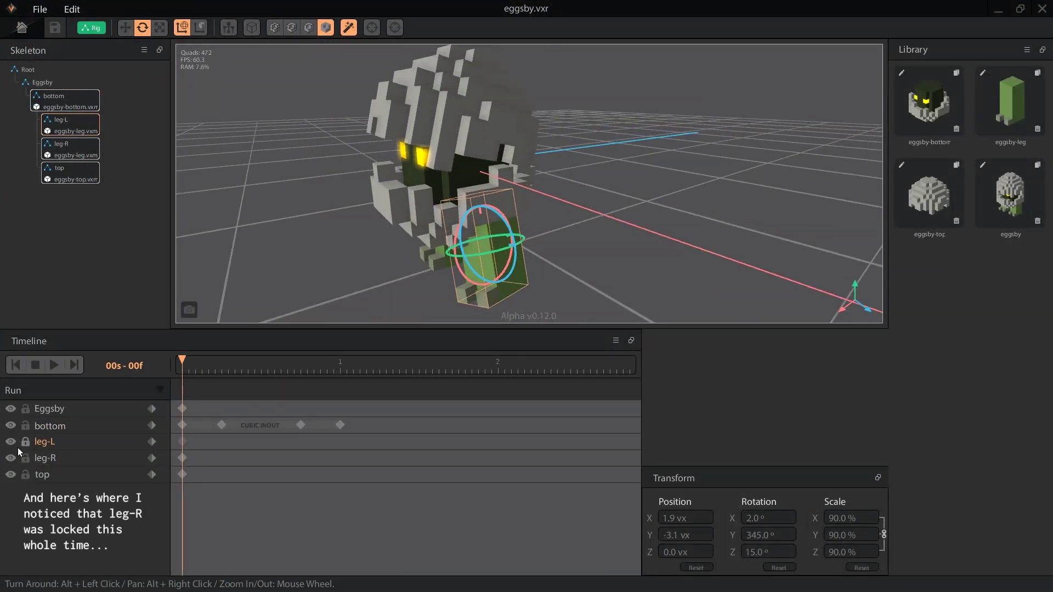
pyautogui.click(341, 362)
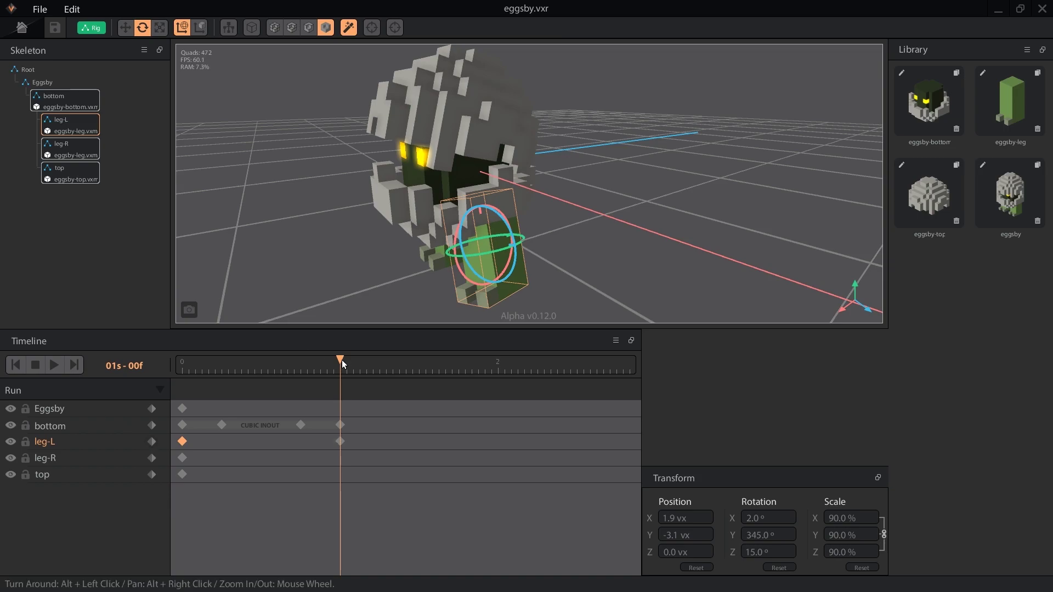
pyautogui.press('space')
pyautogui.rightClick(250, 441)
pyautogui.click(318, 545)
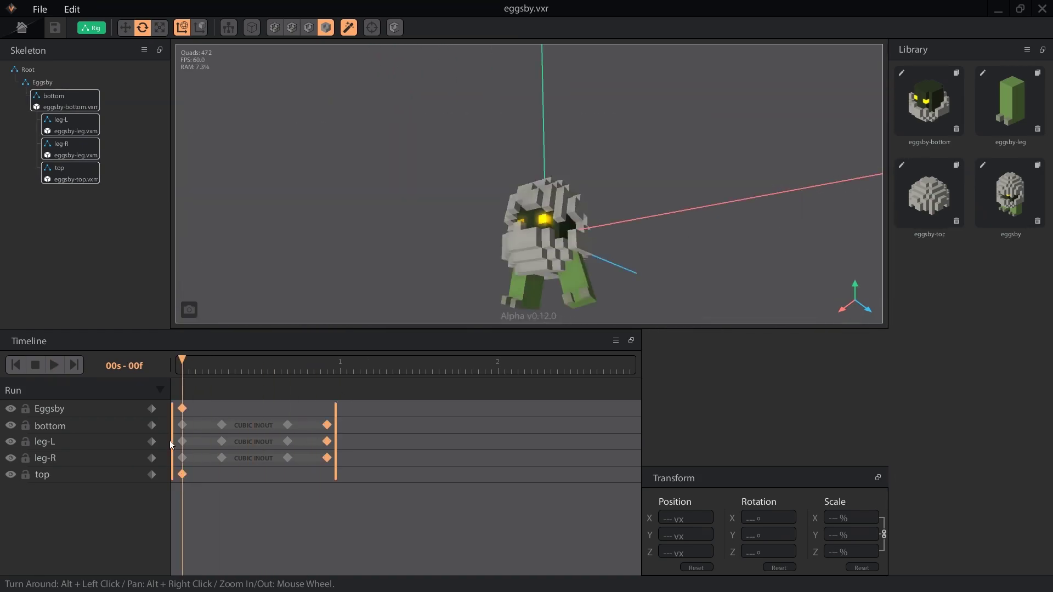
pyautogui.click(51, 369)
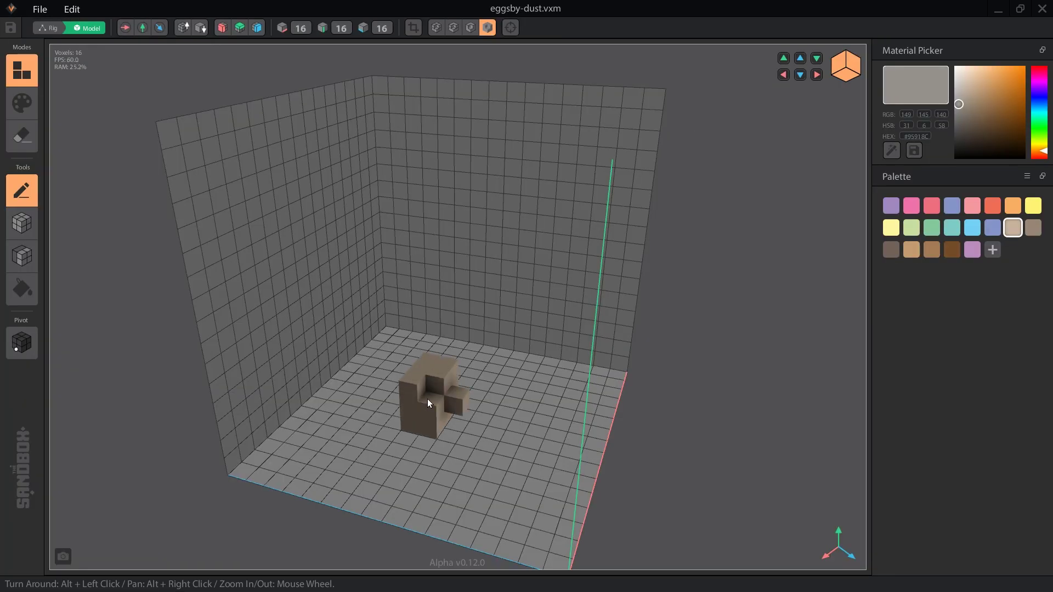
# Paint the dust-puff voxels light grey, trim the model volume and show its pivot
pyautogui.moveTo(428, 404)
pyautogui.keyDown('alt'); pyautogui.mouseDown()
pyautogui.moveTo(360, 416)
pyautogui.moveTo(406, 418)
pyautogui.moveTo(484, 463)
pyautogui.moveTo(469, 431)
pyautogui.moveTo(207, 414)
pyautogui.moveTo(417, 384)
pyautogui.mouseUp(); pyautogui.keyUp('alt')
pyautogui.press('2')
pyautogui.scroll(3, 417, 384)
pyautogui.click(891, 250)
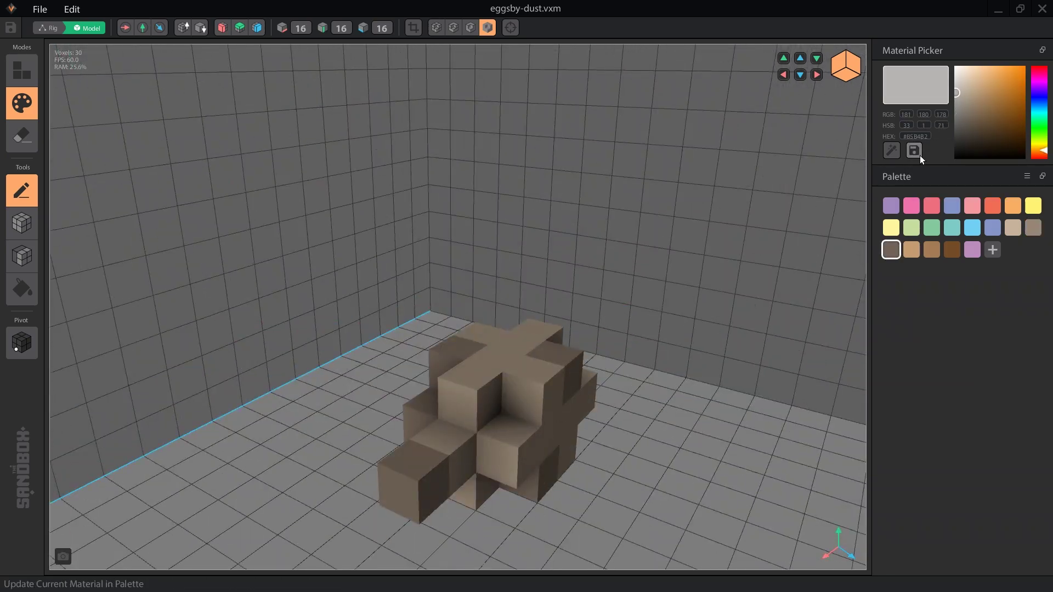
pyautogui.click(914, 151)
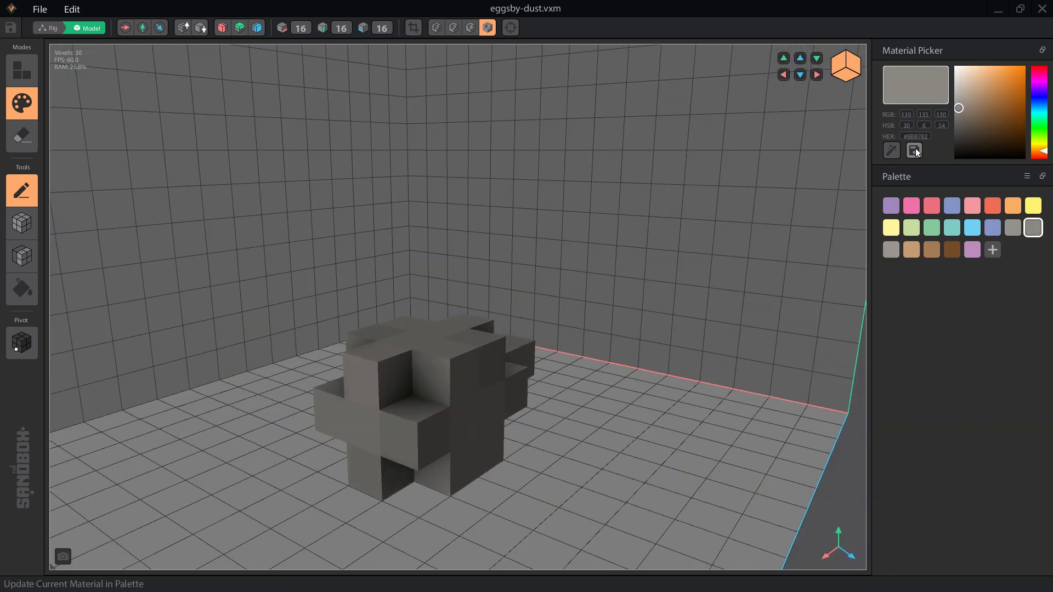
pyautogui.click(960, 104)
pyautogui.click(960, 95)
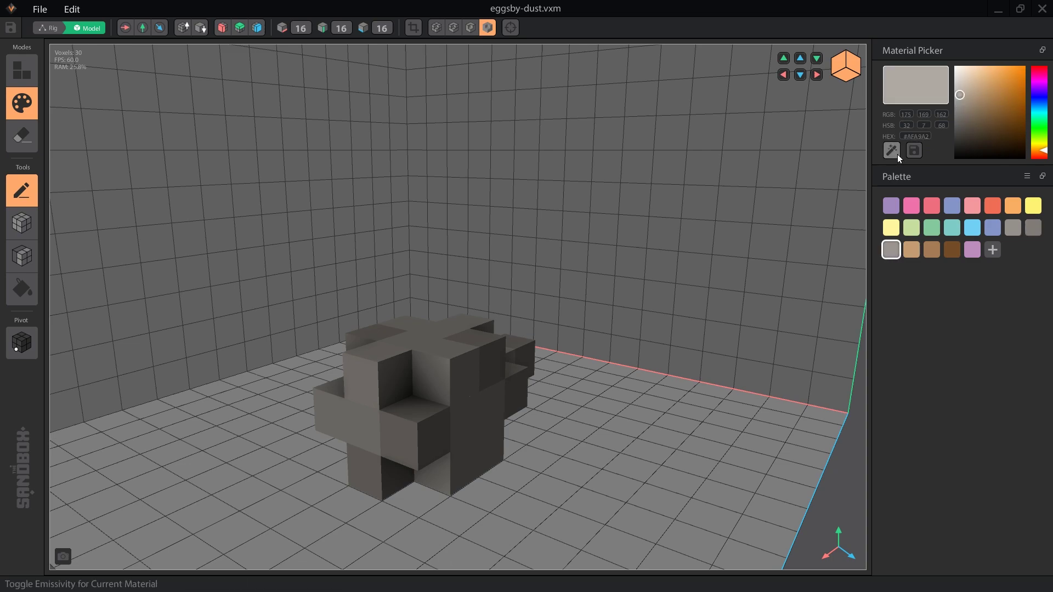
pyautogui.click(413, 27)
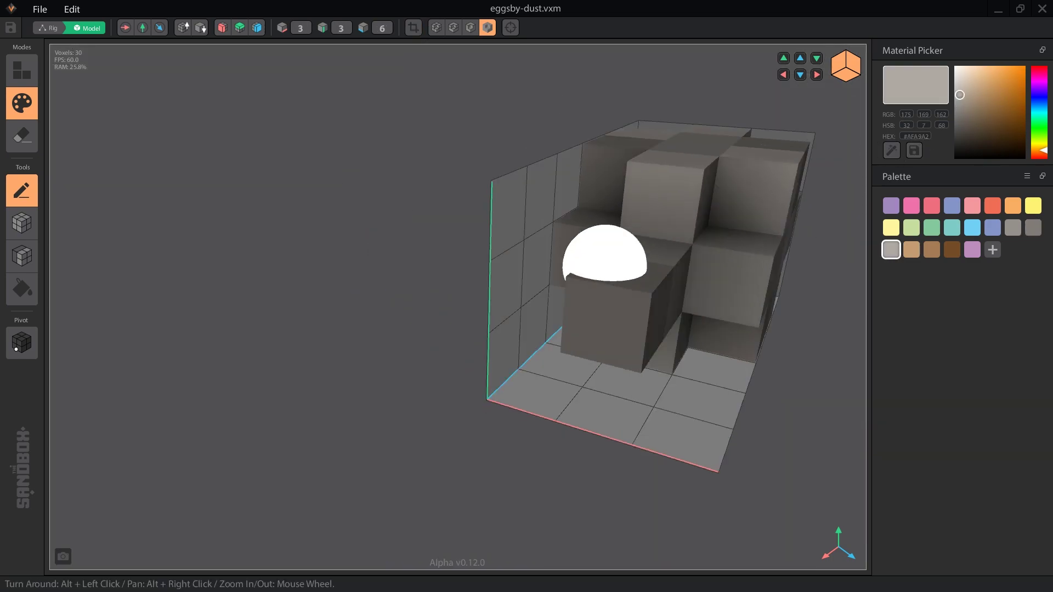
pyautogui.click(33, 347)
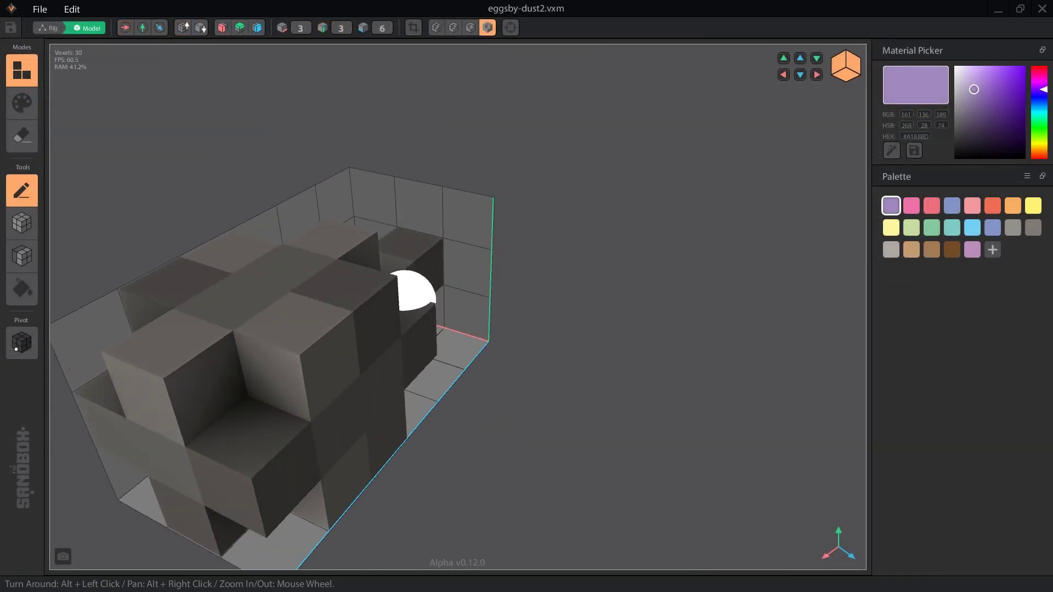
# Erase cubes from the puff until six scattered voxels remain, then reselect light grey paint
pyautogui.click(22, 135)
pyautogui.click(212, 353)
pyautogui.scroll(3, 212, 337)
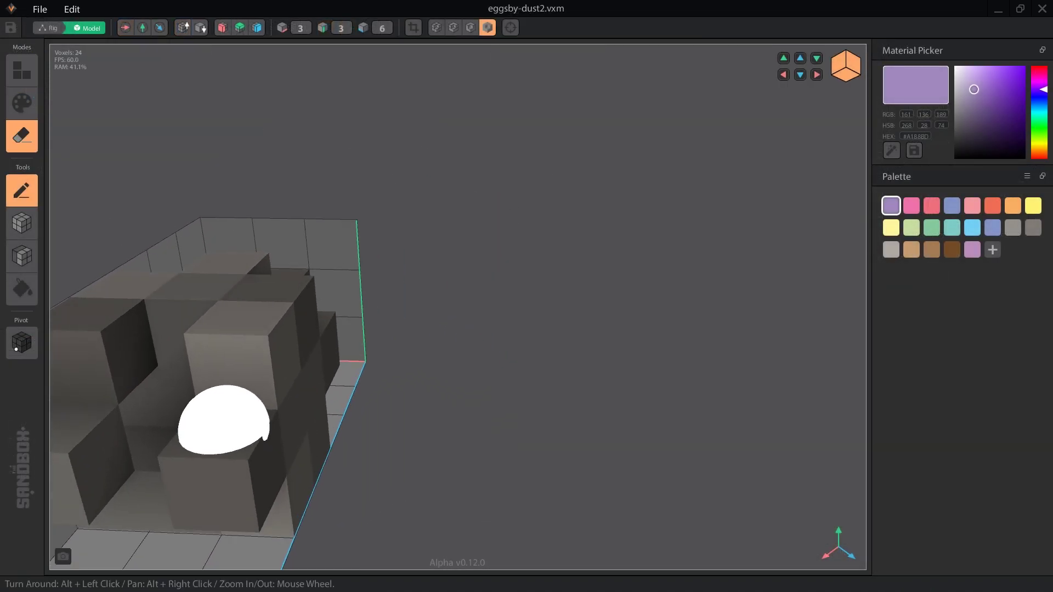
pyautogui.scroll(-3, 224, 420)
pyautogui.keyDown('alt'); pyautogui.moveTo(215, 458); pyautogui.dragTo(240, 460); pyautogui.keyUp('alt')
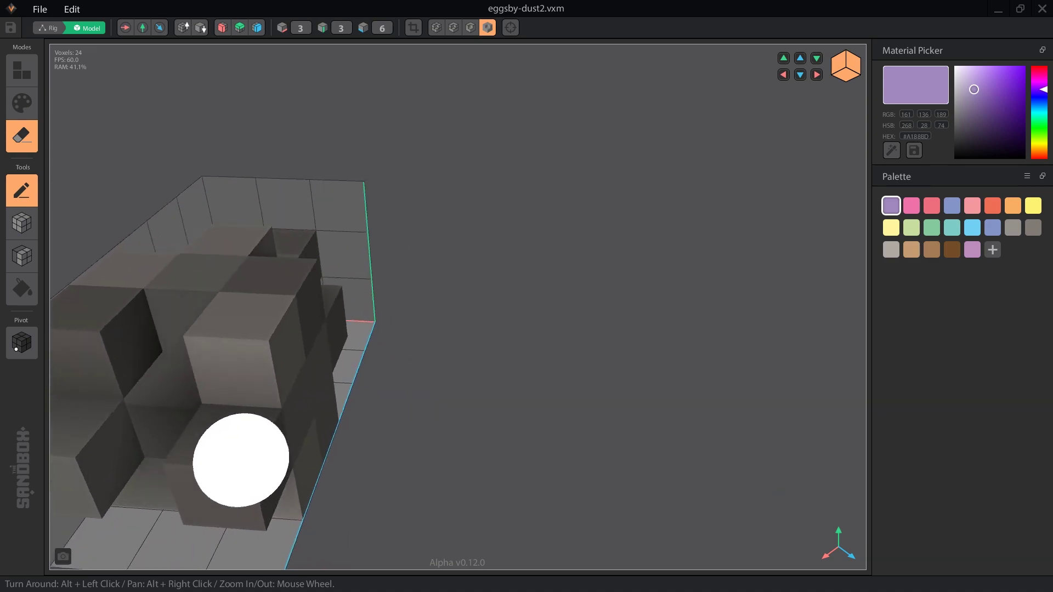
pyautogui.scroll(-3, 169, 407)
pyautogui.moveTo(191, 401)
pyautogui.mouseDown()
pyautogui.moveTo(386, 444)
pyautogui.moveTo(331, 250)
pyautogui.moveTo(402, 333)
pyautogui.moveTo(438, 335)
pyautogui.moveTo(436, 372)
pyautogui.moveTo(486, 331)
pyautogui.moveTo(425, 397)
pyautogui.moveTo(258, 379)
pyautogui.mouseUp()
pyautogui.scroll(3, 502, 484)
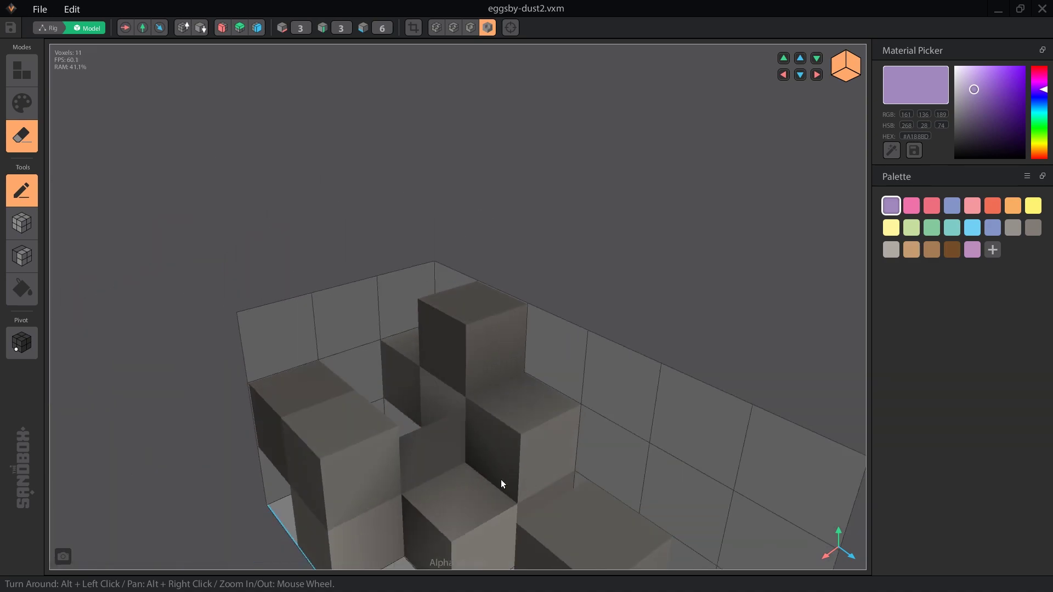
pyautogui.moveTo(501, 485)
pyautogui.mouseDown()
pyautogui.moveTo(434, 429)
pyautogui.moveTo(492, 373)
pyautogui.moveTo(433, 394)
pyautogui.moveTo(478, 541)
pyautogui.moveTo(489, 332)
pyautogui.moveTo(510, 446)
pyautogui.moveTo(536, 510)
pyautogui.mouseUp()
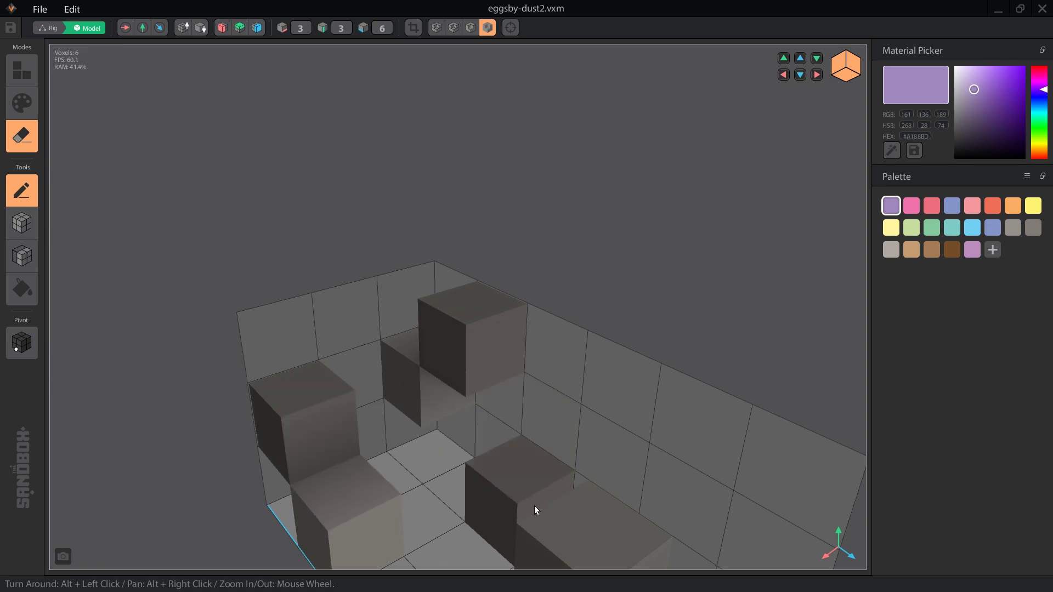
pyautogui.scroll(-3, 536, 510)
pyautogui.keyDown('alt'); pyautogui.moveTo(531, 470); pyautogui.dragTo(449, 295, button='right'); pyautogui.keyUp('alt')
pyautogui.press('p')
pyautogui.click(891, 249)
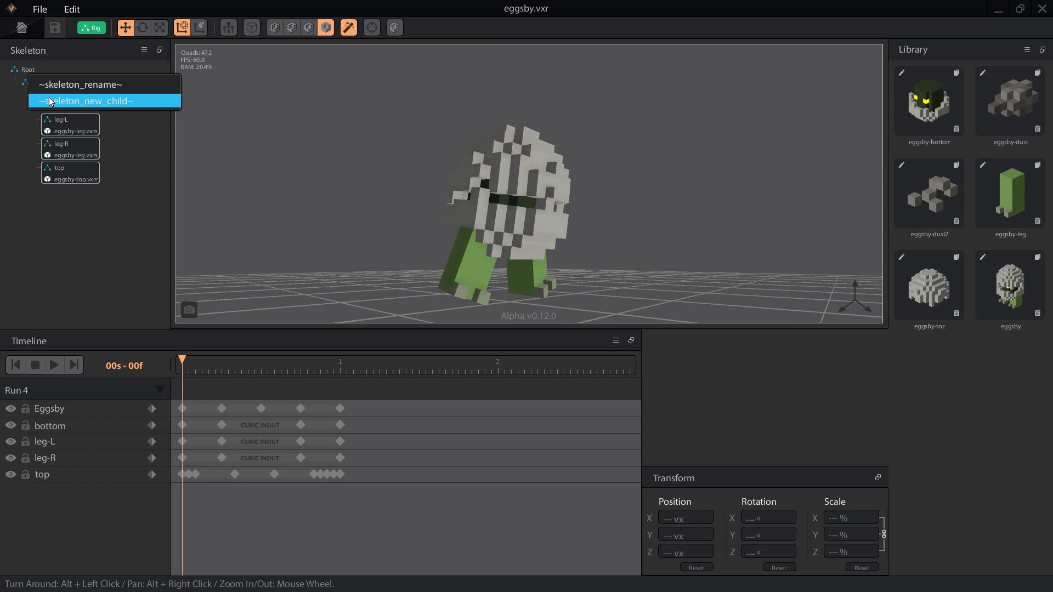
# Add a Dust-L node under Root with child Dust-2, holding eggsby-dust and eggsby-dust2
pyautogui.click(51, 102)
pyautogui.write('Dust-L')
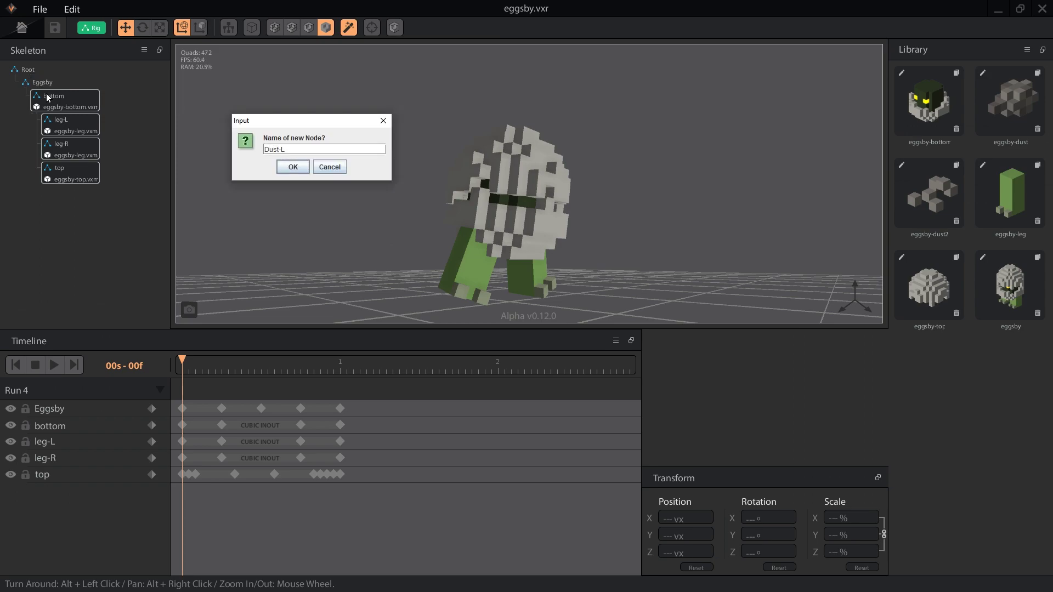
pyautogui.press('Return')
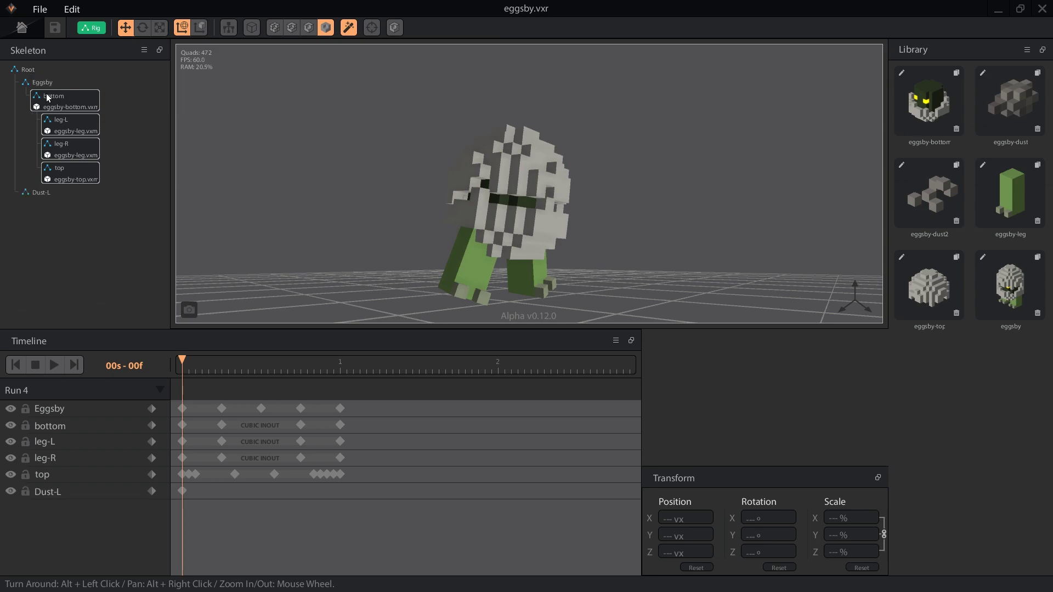
pyautogui.click(38, 195)
pyautogui.rightClick(42, 193)
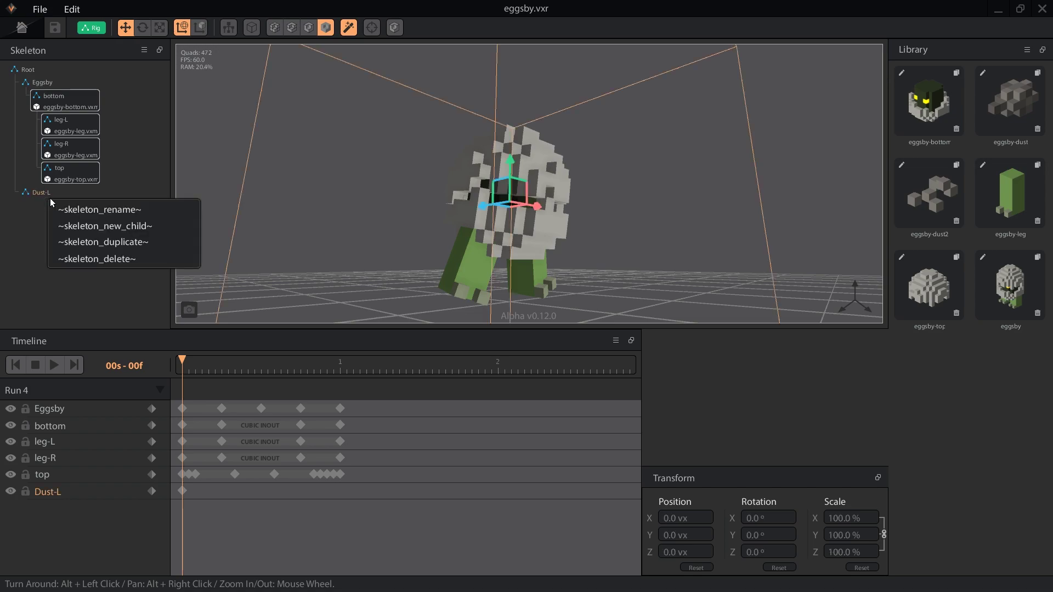
pyautogui.click(97, 226)
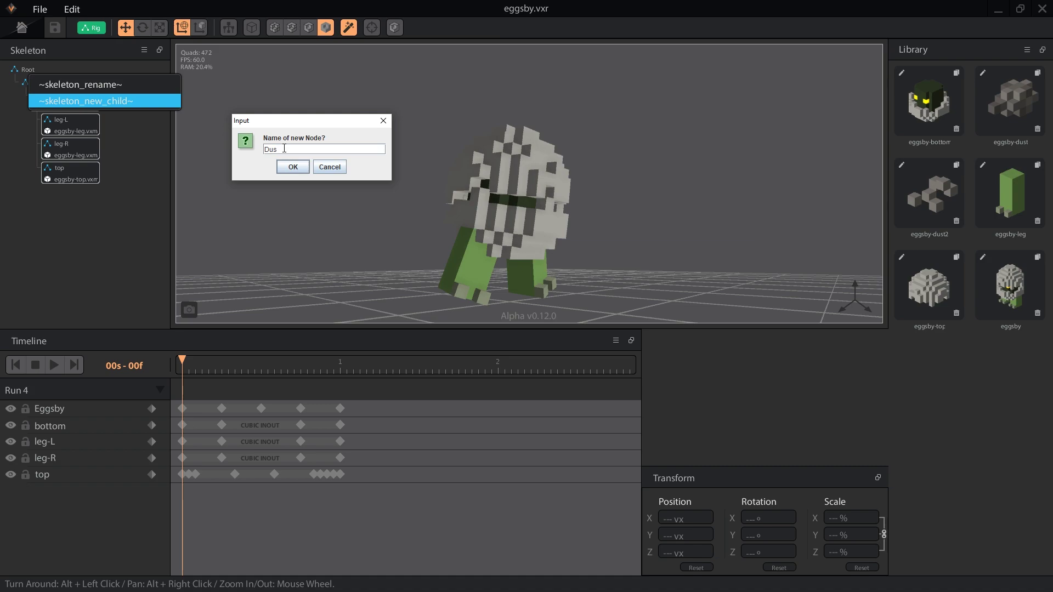
pyautogui.press('Return')
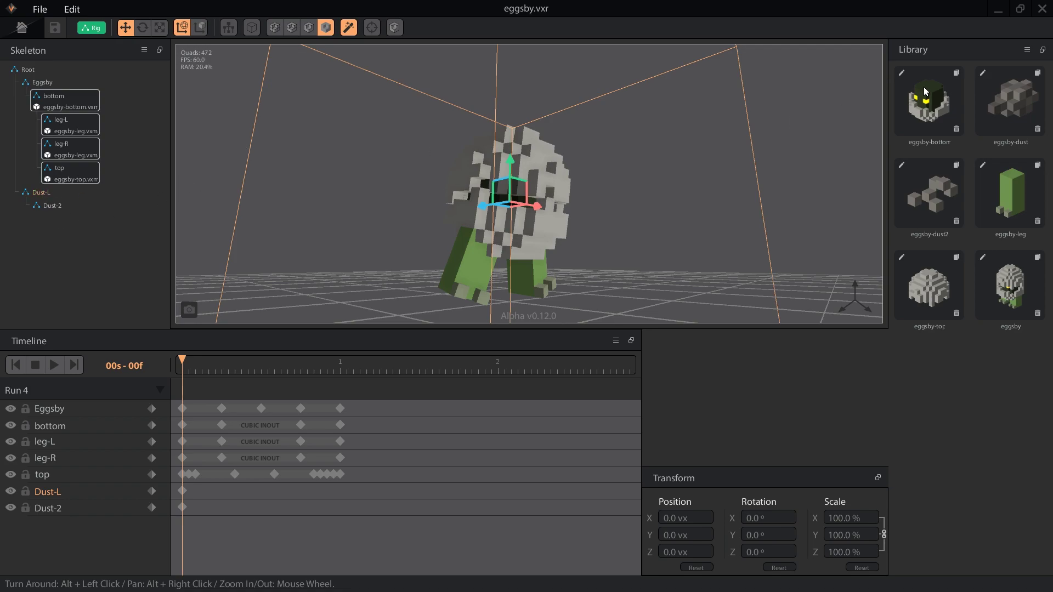
pyautogui.moveTo(1019, 116); pyautogui.dragTo(43, 195)
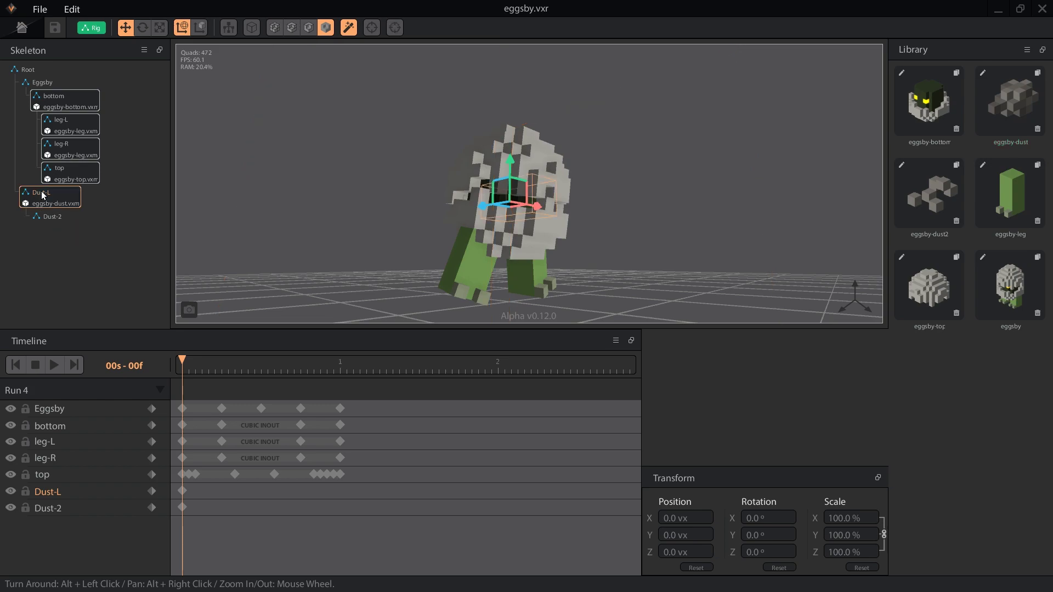
pyautogui.moveTo(917, 208); pyautogui.dragTo(45, 219)
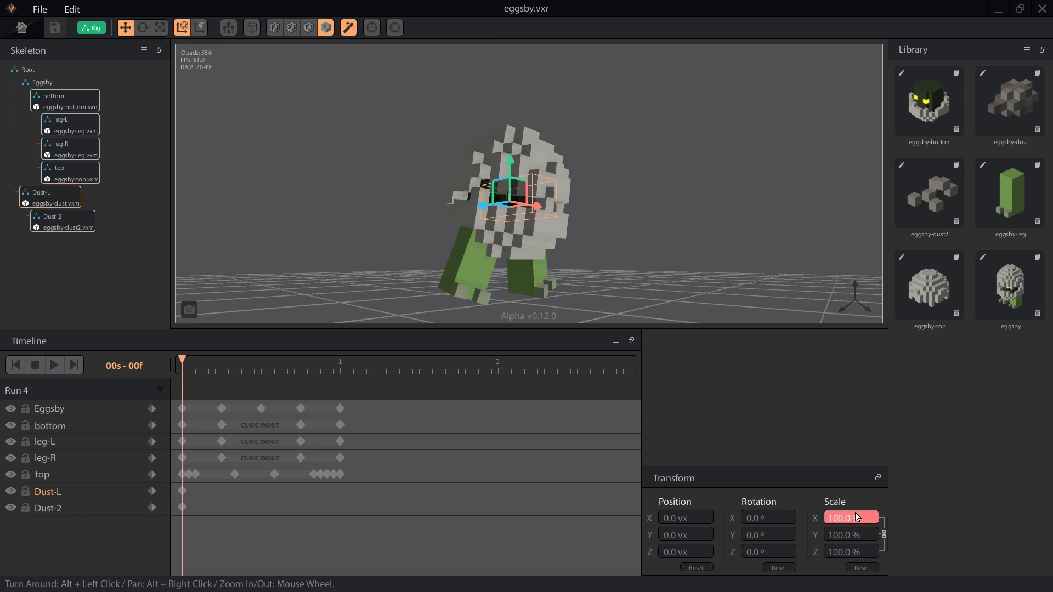
# Shrink Dust-L to 1% scale and zoom in on the character
pyautogui.press('Return')
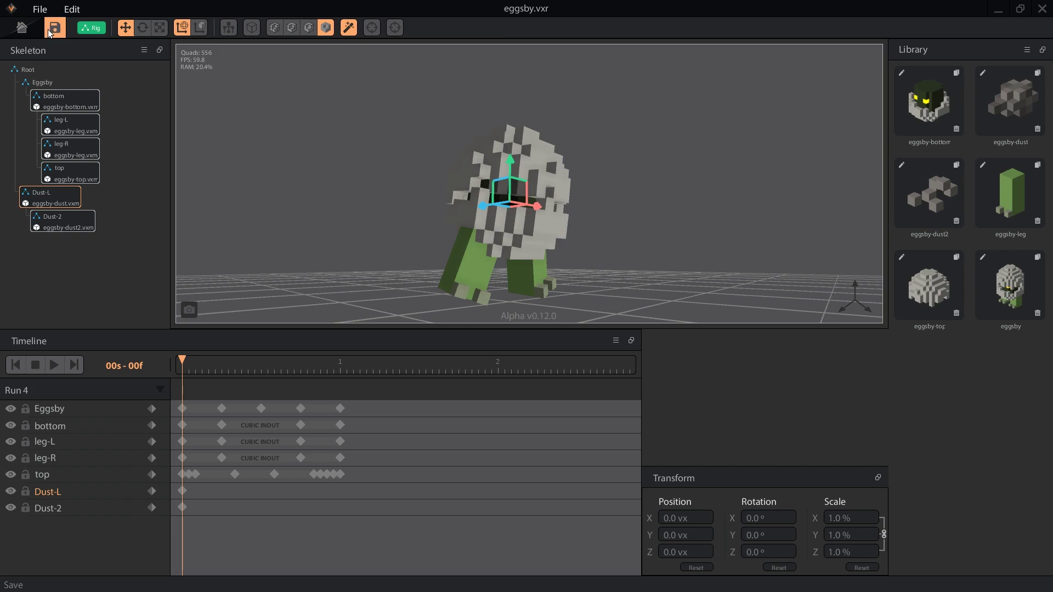
pyautogui.scroll(2, 549, 183)
pyautogui.scroll(2, 548, 183)
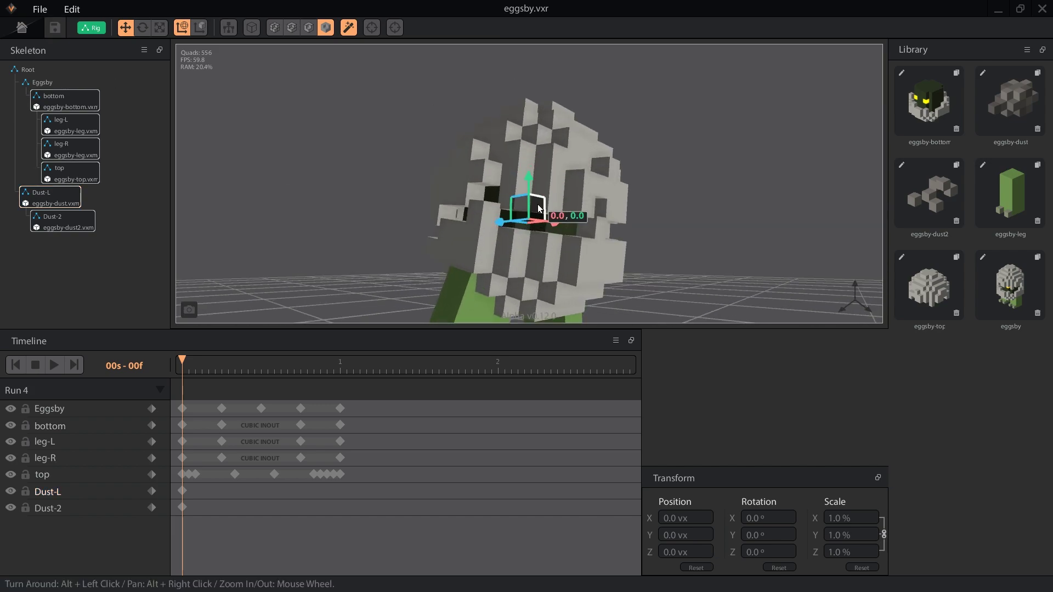
pyautogui.scroll(4, 506, 261)
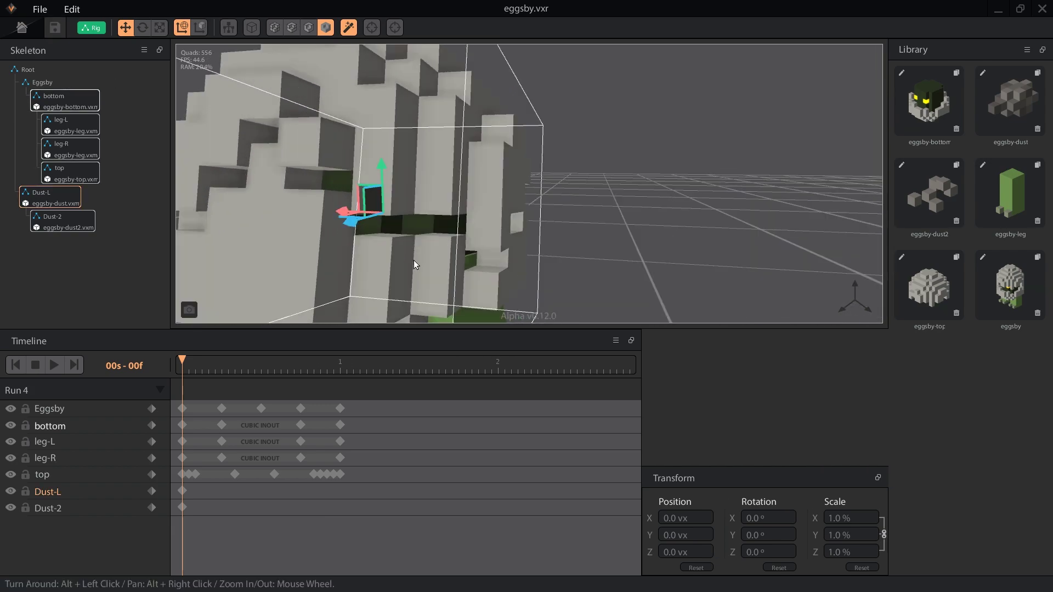
pyautogui.scroll(4, 413, 260)
pyautogui.scroll(1, 414, 265)
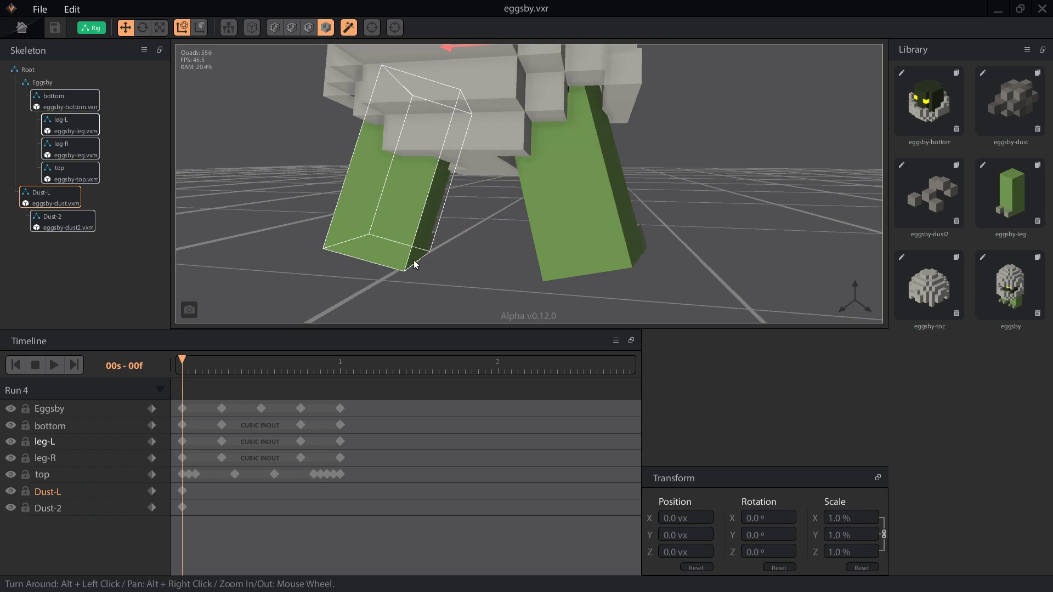
# At frame 1, move Dust-L down to the foot at -2.8, -8.3, 0.0 vx
pyautogui.click(185, 361)
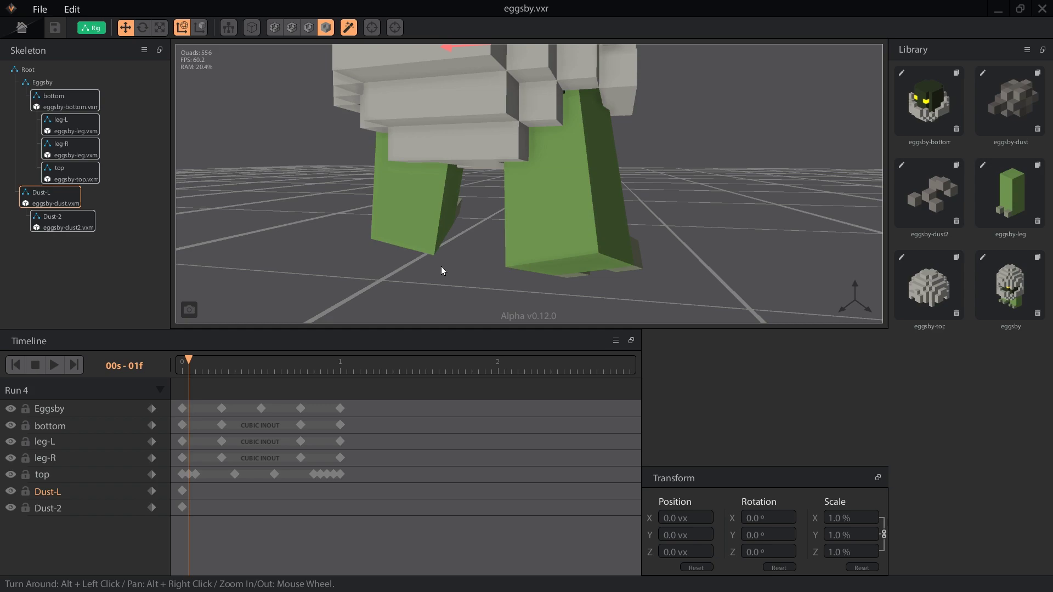
pyautogui.scroll(-3, 442, 270)
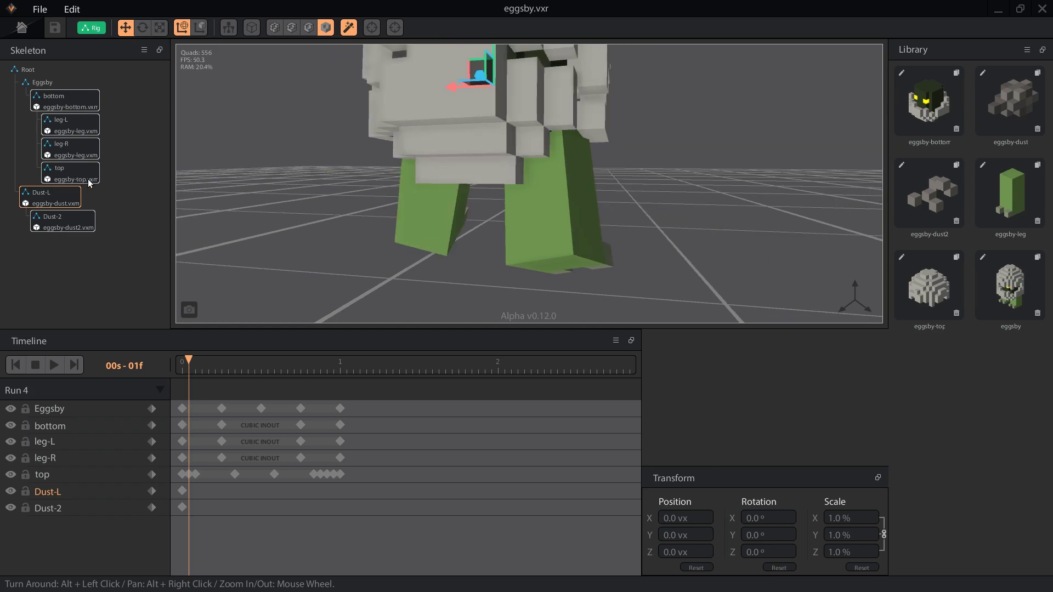
pyautogui.moveTo(469, 66); pyautogui.dragTo(528, 250)
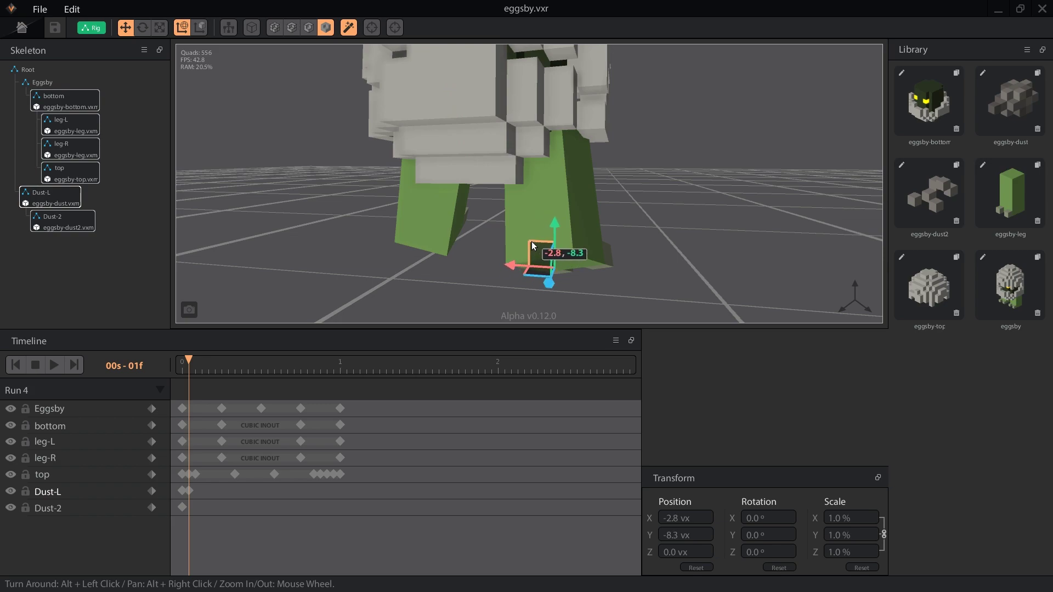
pyautogui.moveTo(532, 245); pyautogui.dragTo(533, 245)
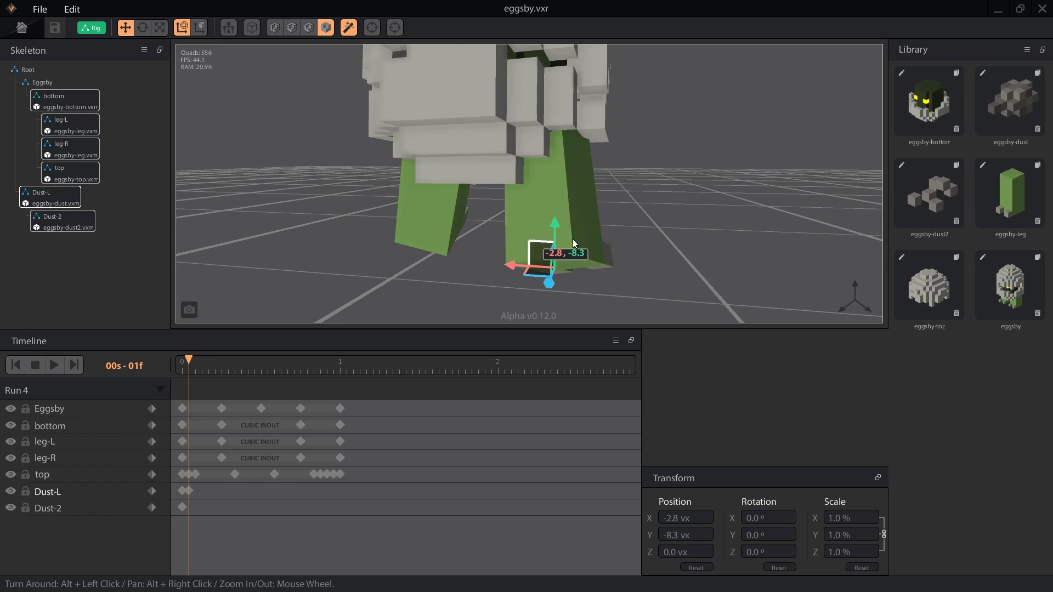
# Scale Dust-L to 25%
pyautogui.click(848, 521)
pyautogui.write('25 %')
pyautogui.press('Return')
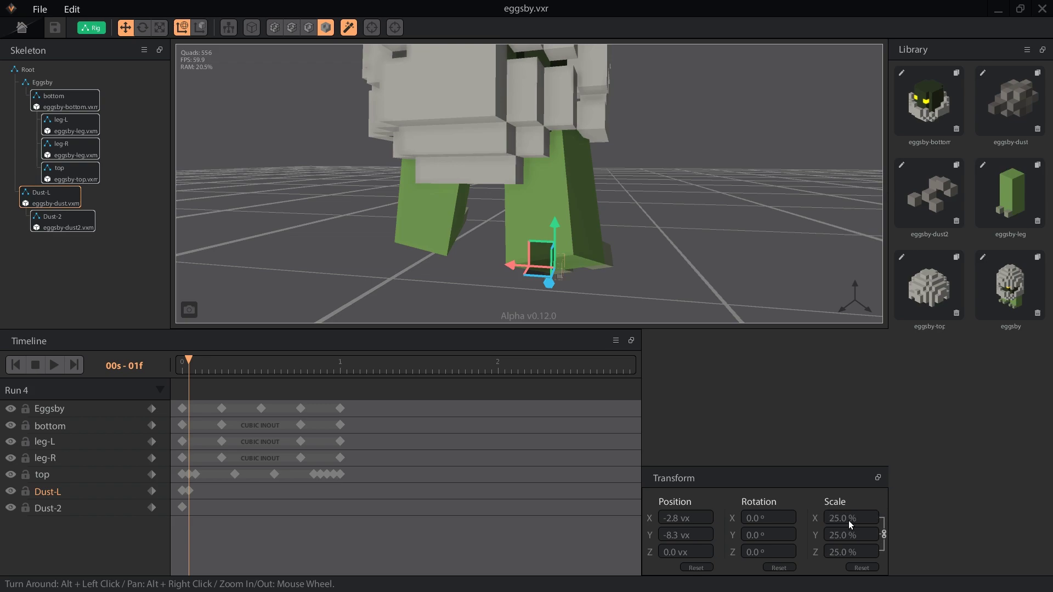
# Reposition Dust-L on frame 1 to -3.5, -7.0 with a Z of 3.5 vx
pyautogui.keyDown('alt'); pyautogui.moveTo(591, 255); pyautogui.dragTo(588, 256); pyautogui.keyUp('alt')
pyautogui.moveTo(604, 295); pyautogui.dragTo(543, 295)
pyautogui.moveTo(583, 249); pyautogui.dragTo(590, 228)
pyautogui.scroll(5, 613, 252)
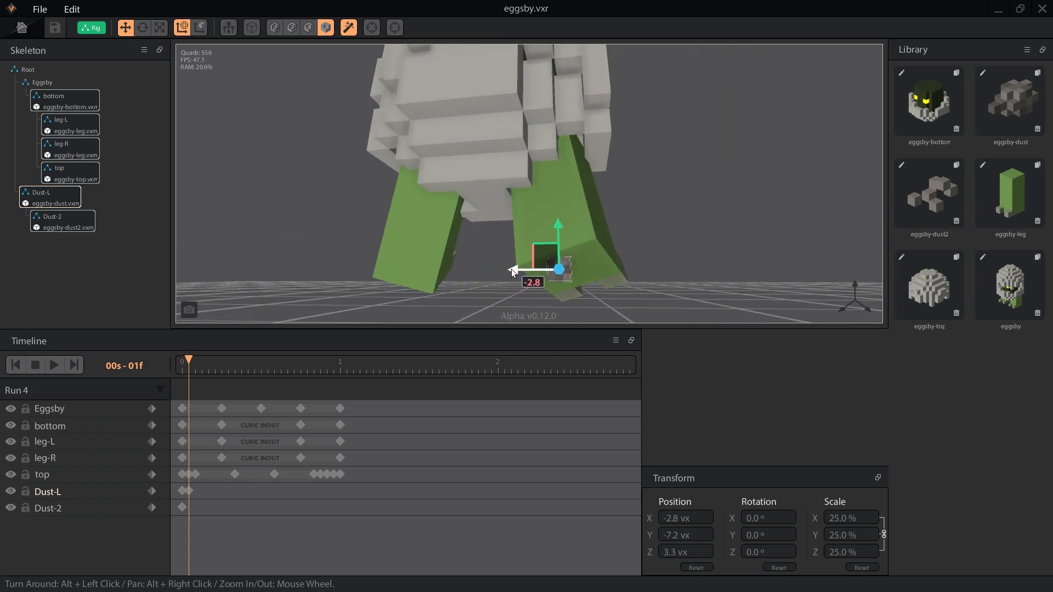
pyautogui.moveTo(511, 269); pyautogui.dragTo(532, 274)
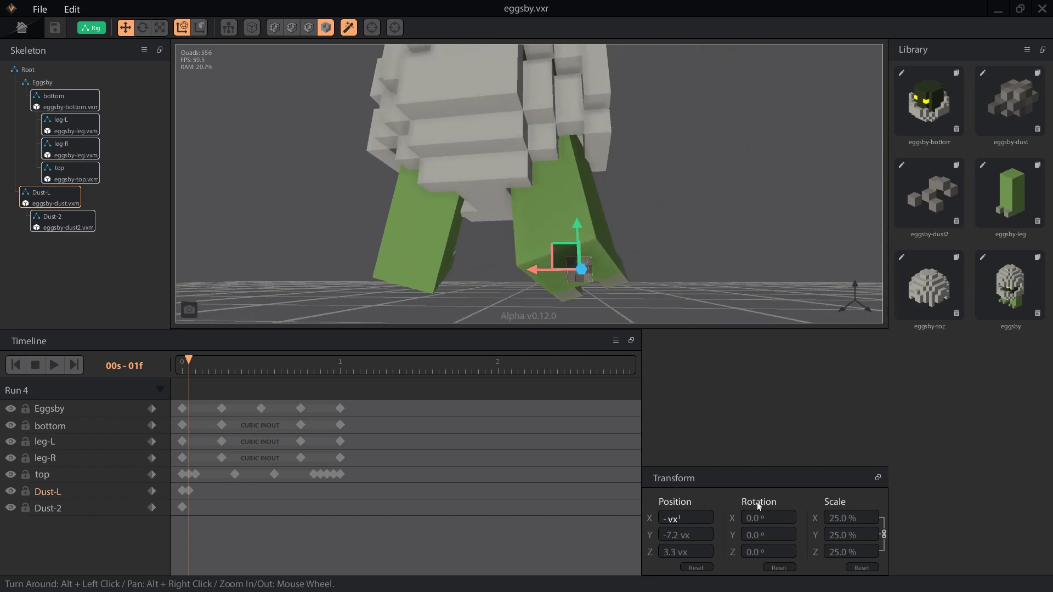
pyautogui.click(695, 558)
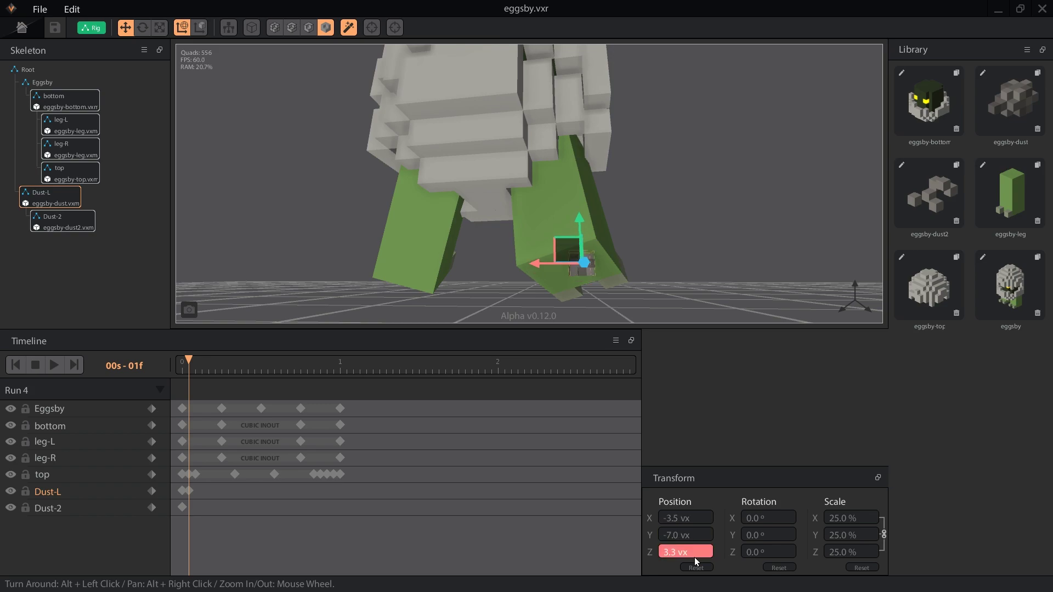
pyautogui.write('3.5')
pyautogui.click(546, 223)
# Add another Dust-L keyframe at frame 12
pyautogui.scroll(3, 550, 227)
pyautogui.click(550, 226)
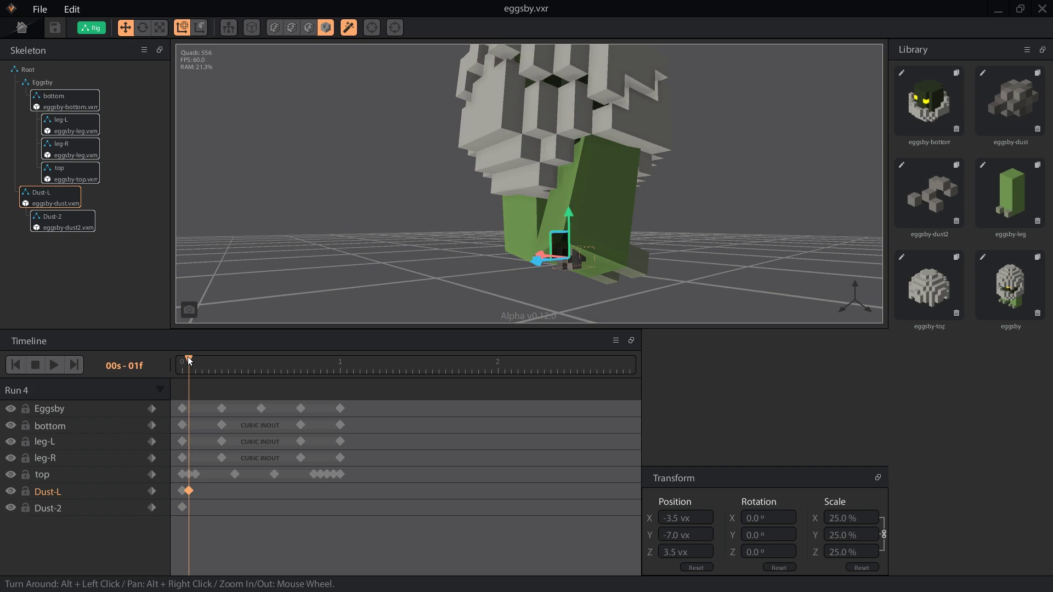
pyautogui.moveTo(189, 361); pyautogui.dragTo(261, 363)
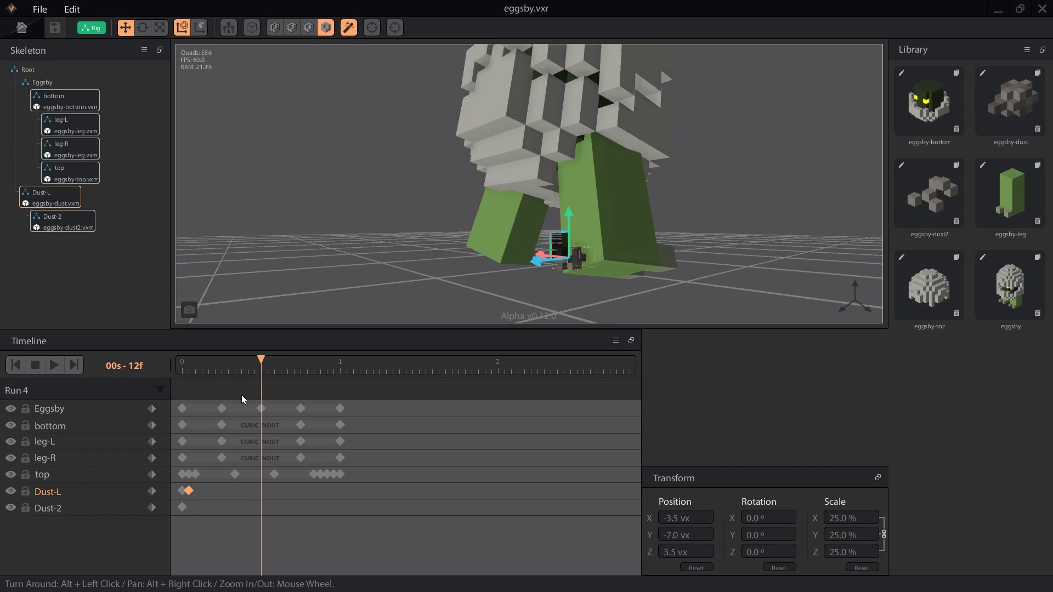
pyautogui.click(152, 491)
# Set Dust-L's Z to 10 vx at frame 12 and add a frame-10 key holding Z 8.8
pyautogui.write('10')
pyautogui.press('Return')
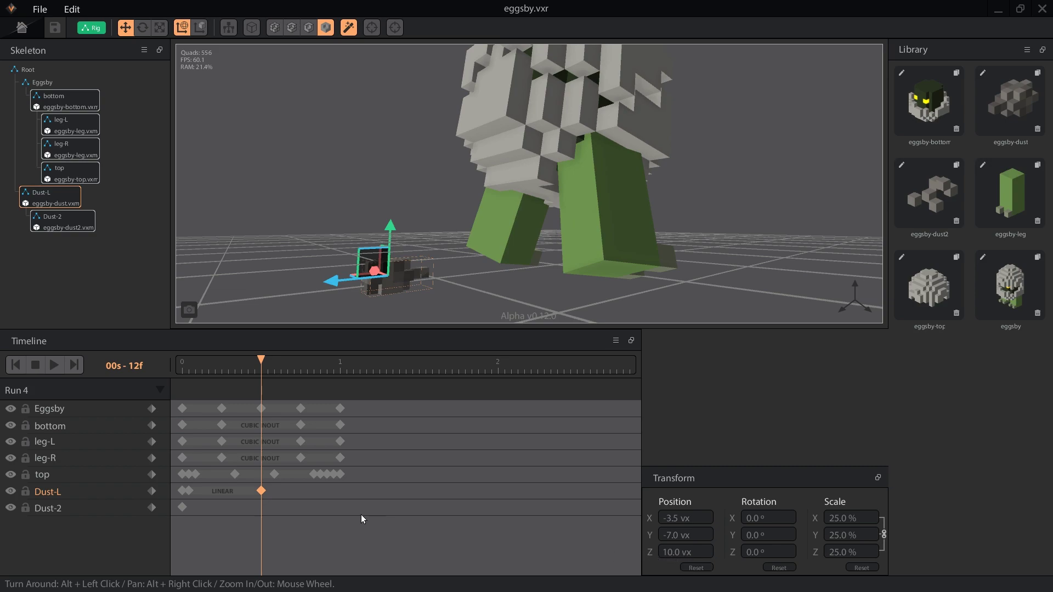
pyautogui.click(248, 366)
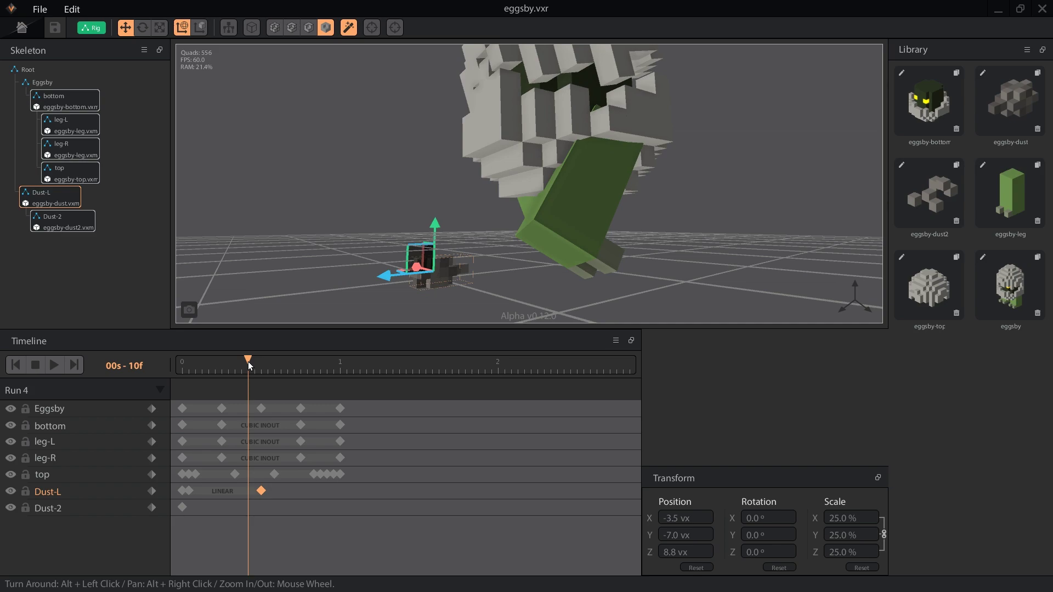
pyautogui.rightClick(681, 558)
pyautogui.click(720, 520)
pyautogui.click(152, 492)
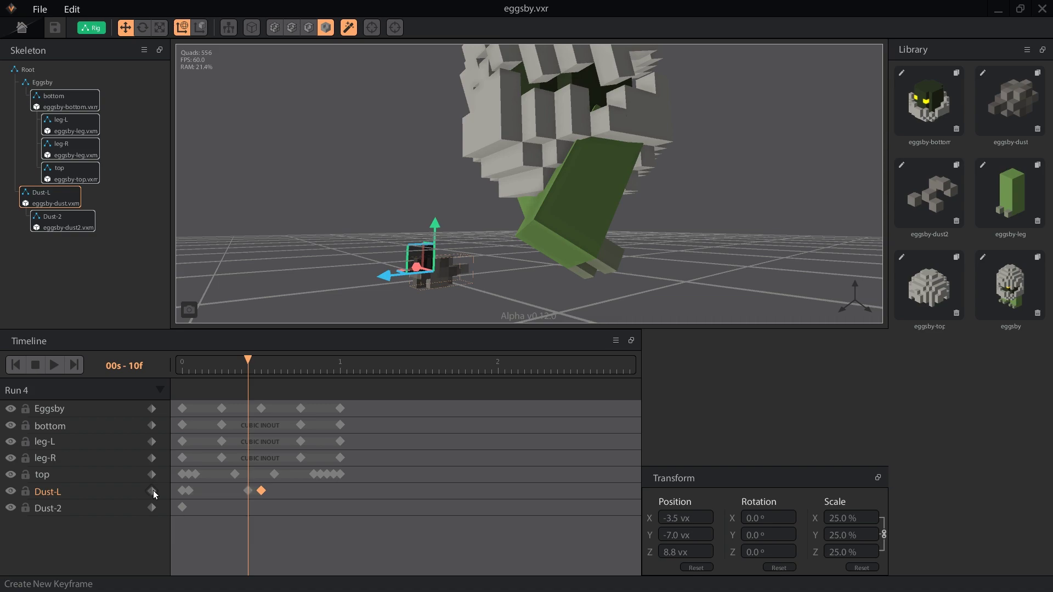
pyautogui.click(248, 491)
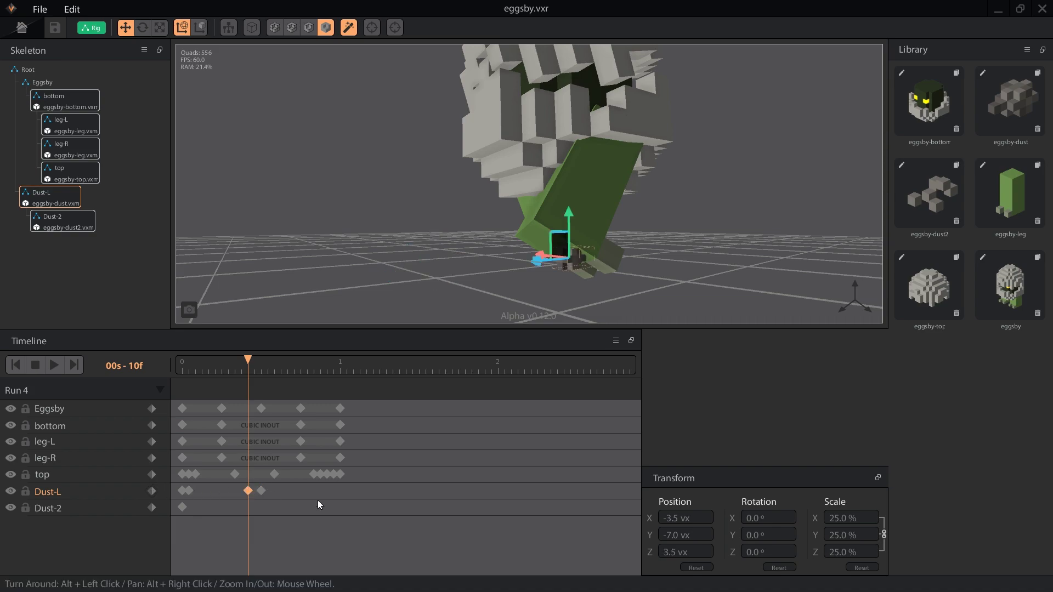
pyautogui.rightClick(689, 557)
pyautogui.click(724, 548)
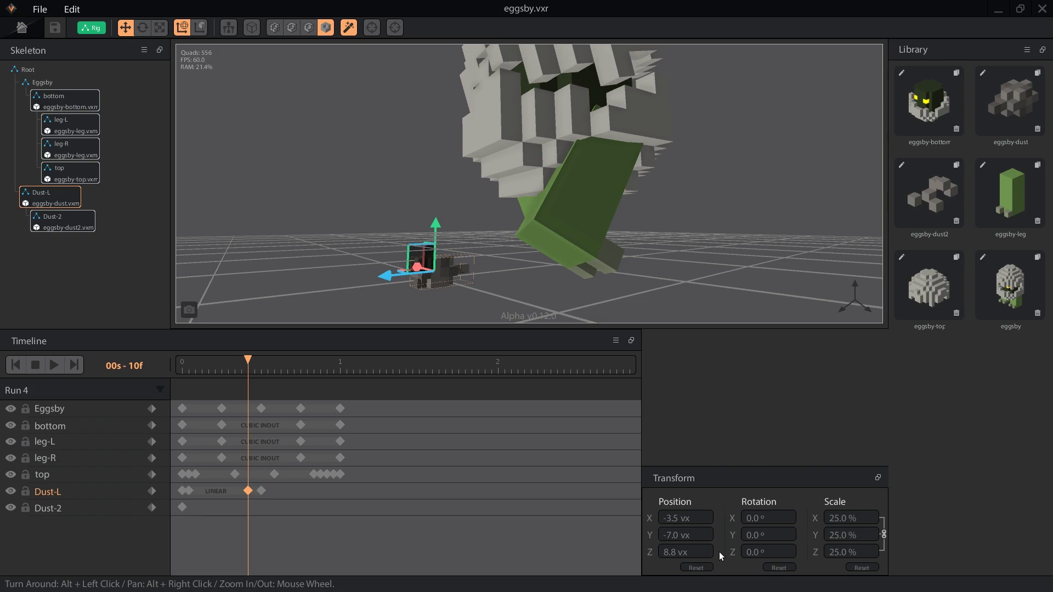
# Add a frame-5 Dust-L key holding Z 5.9 and preview the motion to frame 10
pyautogui.click(216, 364)
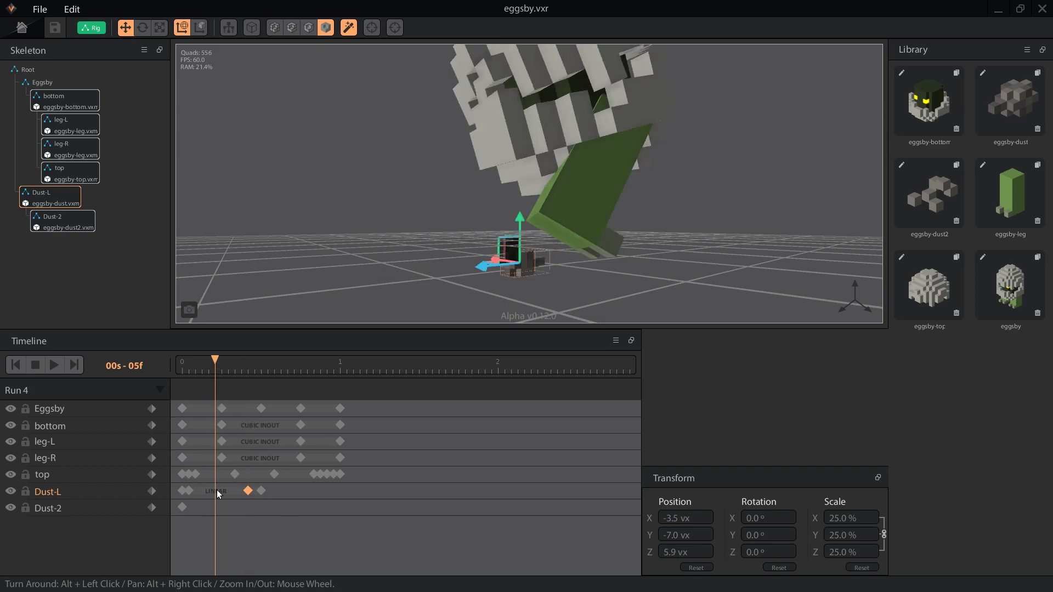
pyautogui.rightClick(686, 550)
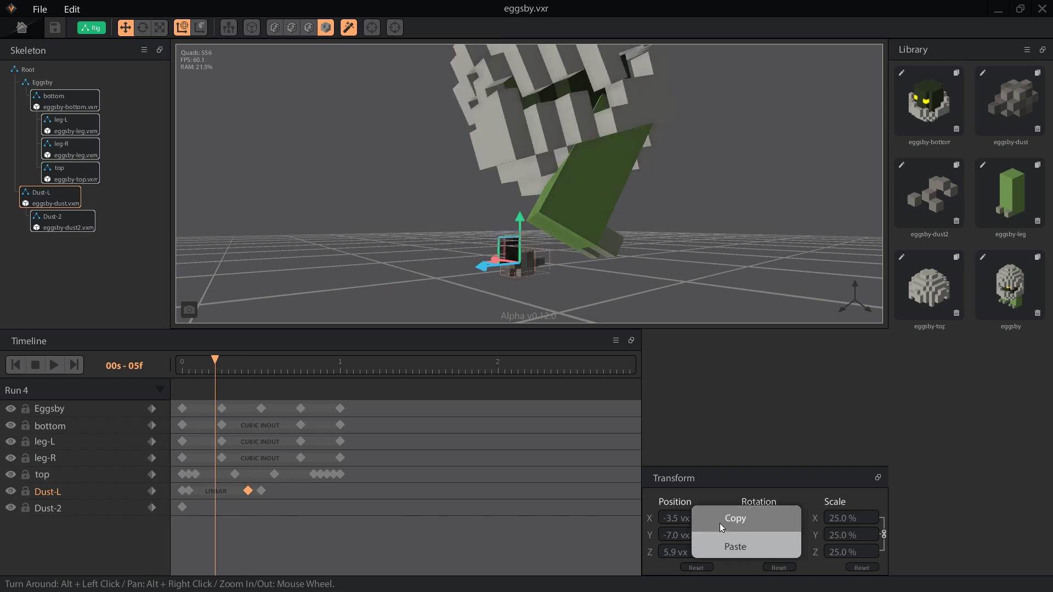
pyautogui.click(720, 523)
pyautogui.click(153, 490)
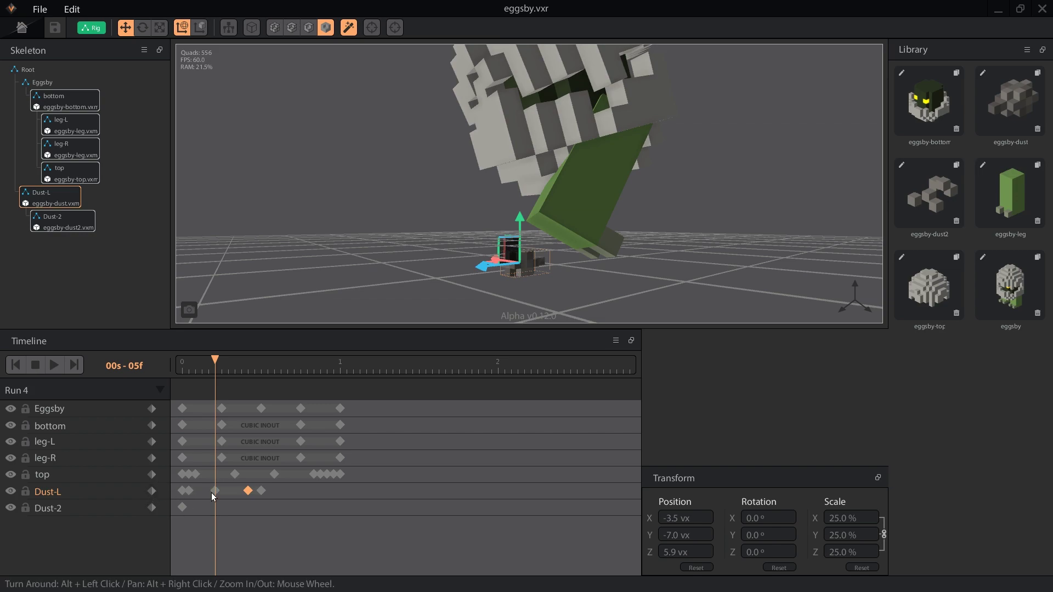
pyautogui.click(213, 491)
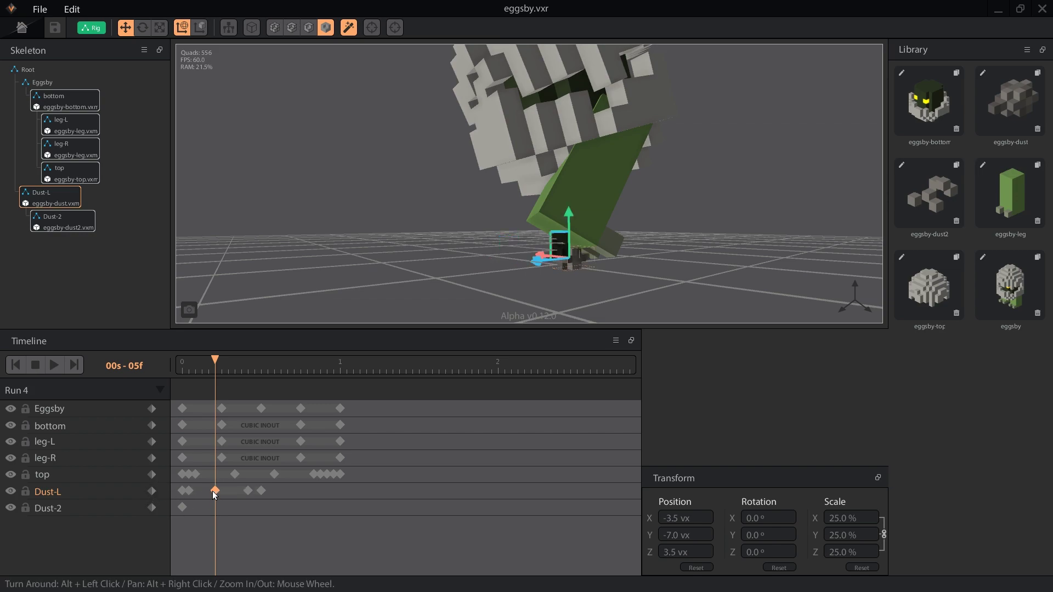
pyautogui.rightClick(702, 551)
pyautogui.click(724, 550)
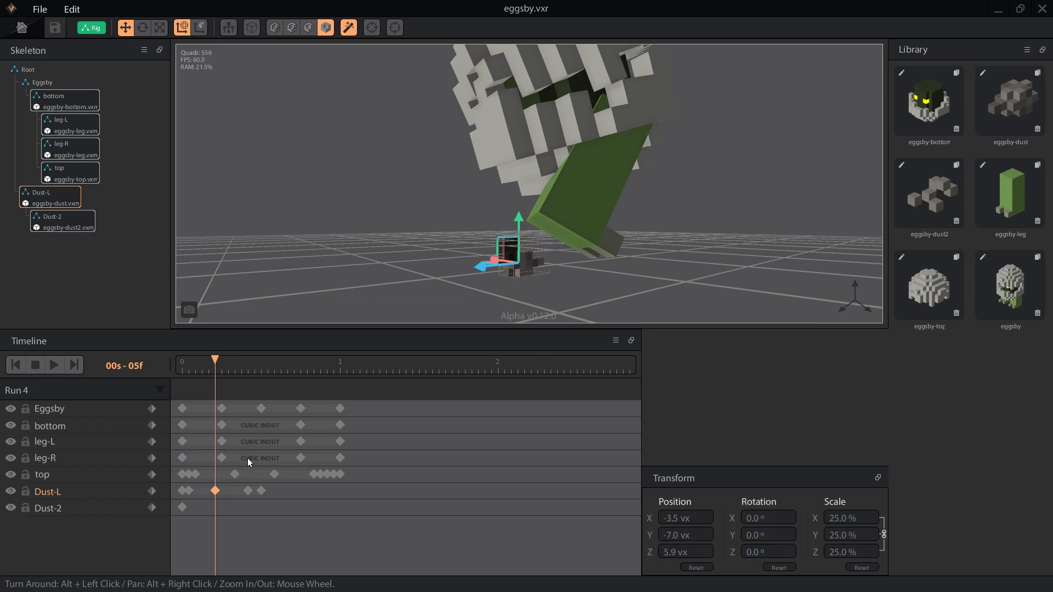
pyautogui.moveTo(218, 366); pyautogui.dragTo(268, 389)
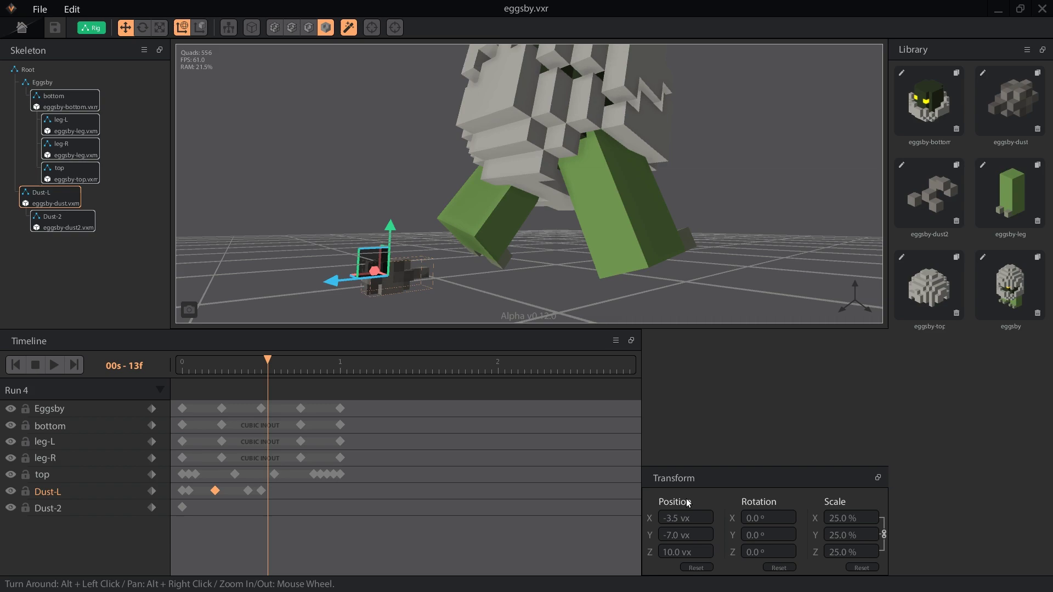
# Reset Dust-L's position to the origin at frame 13 and scale it to 75% at frame 5
pyautogui.click(695, 569)
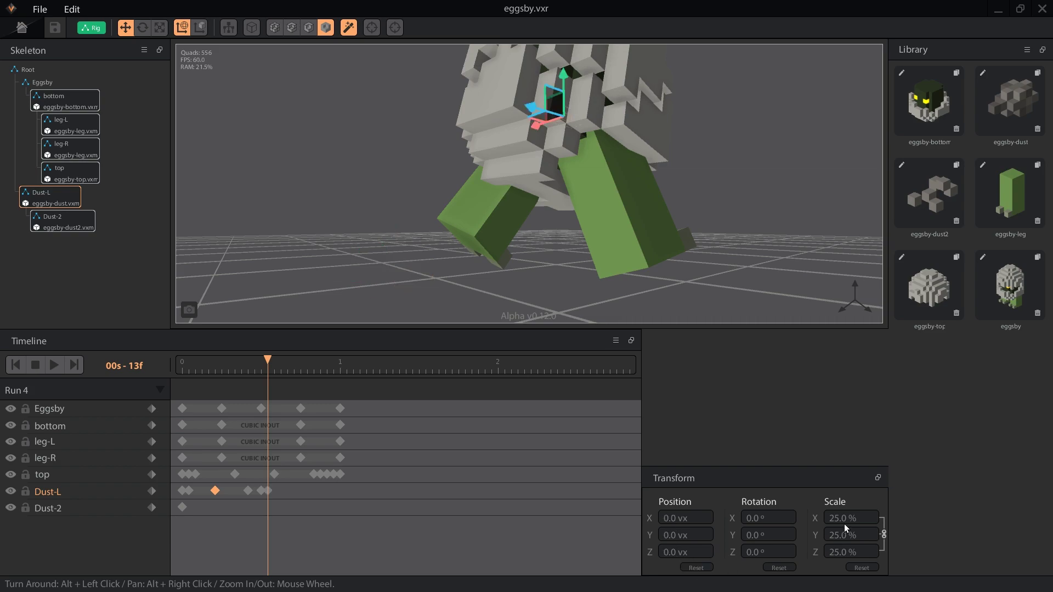
pyautogui.write('1')
pyautogui.moveTo(269, 360); pyautogui.dragTo(215, 370)
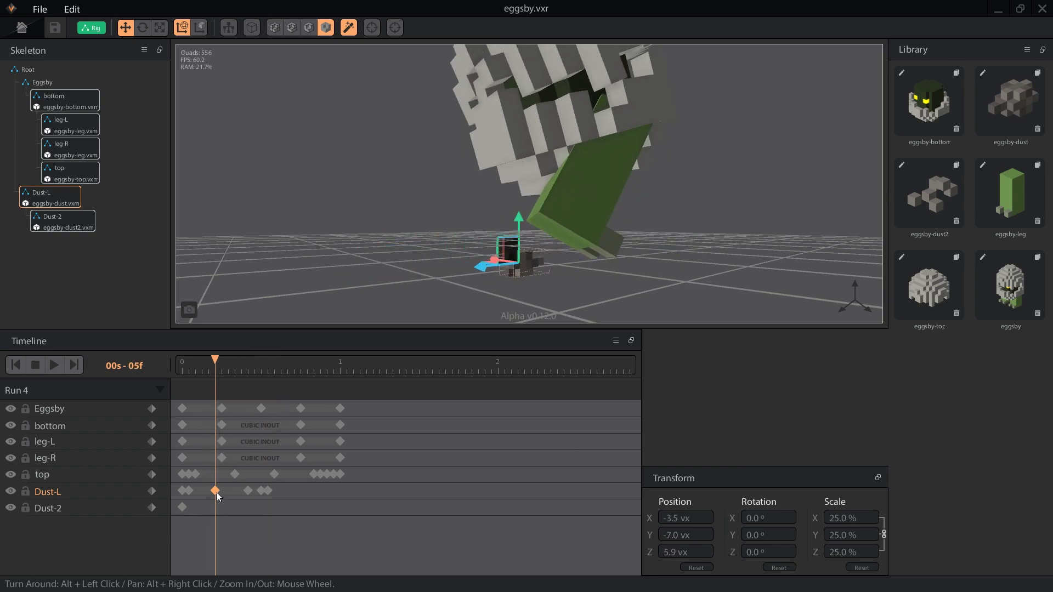
pyautogui.click(861, 523)
pyautogui.write('75')
pyautogui.press('Return')
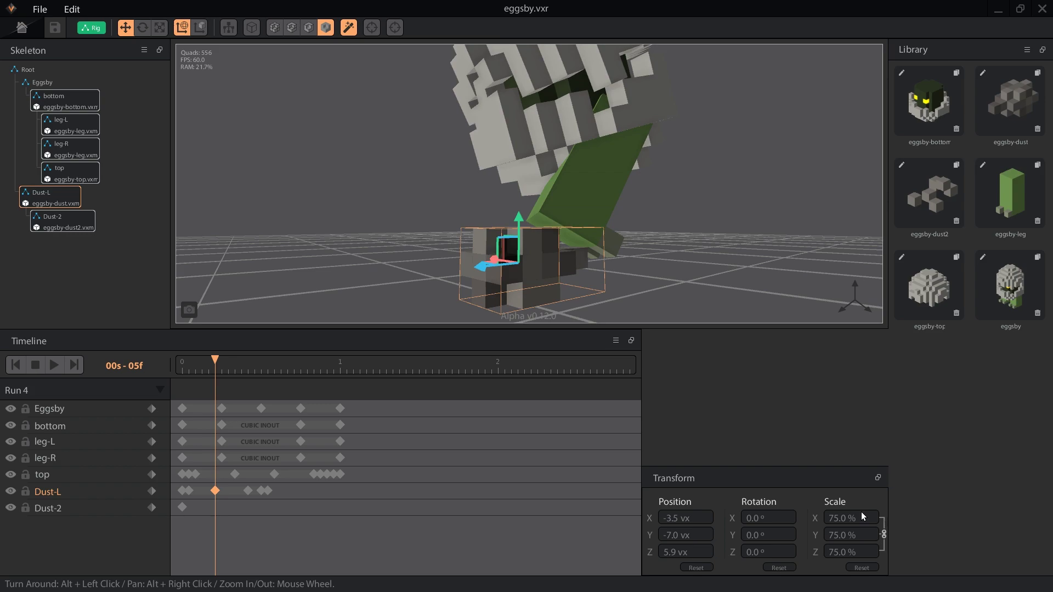
# Set Dust-L's scale to 50% at frame 12
pyautogui.moveTo(219, 366); pyautogui.dragTo(259, 383)
pyautogui.click(855, 518)
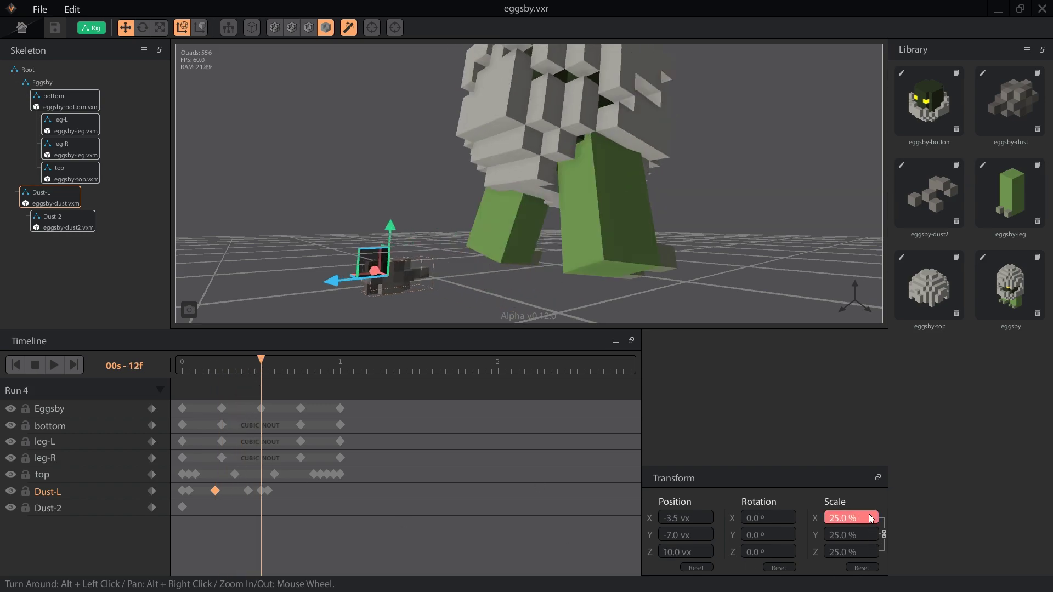
pyautogui.write('50')
pyautogui.press('Return')
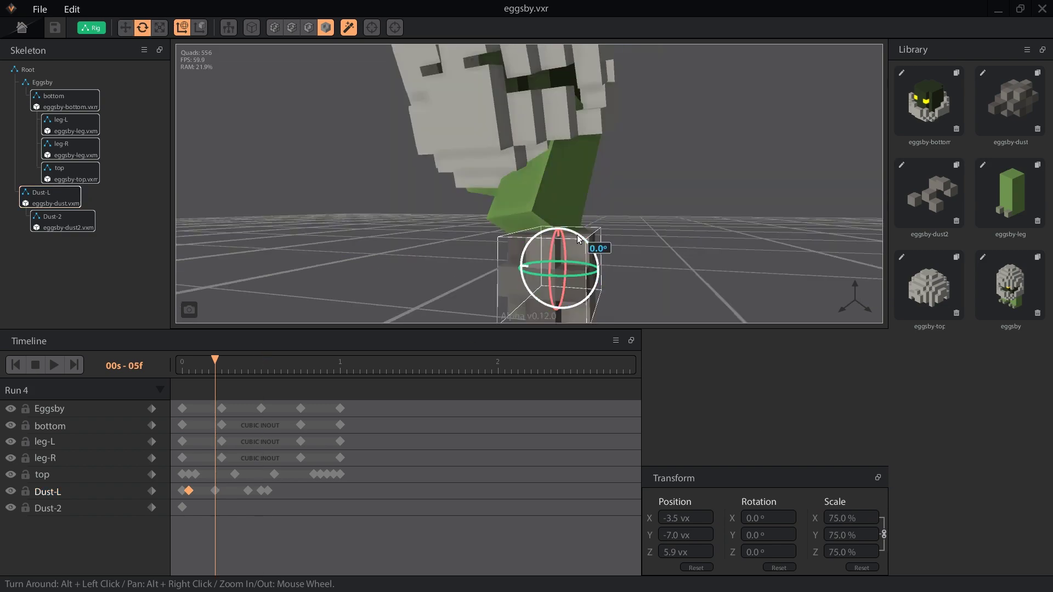
# Rotate Dust-L 90° on Z, then 180° at frames 10 and 12, and preview the spin
pyautogui.moveTo(578, 239); pyautogui.dragTo(601, 304)
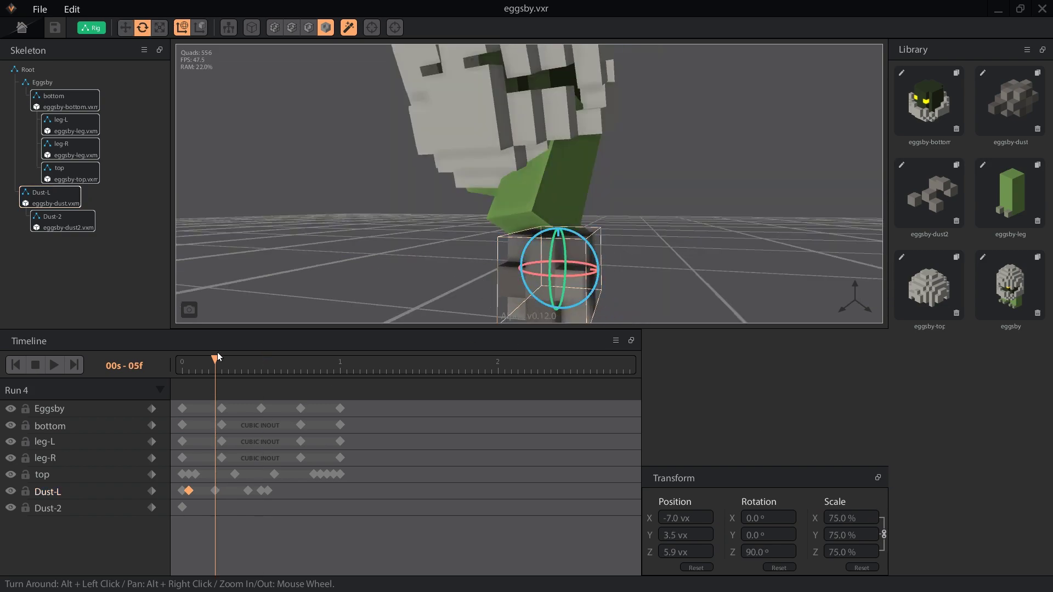
pyautogui.moveTo(216, 361); pyautogui.dragTo(249, 361)
pyautogui.moveTo(506, 261); pyautogui.dragTo(552, 355)
pyautogui.click(260, 366)
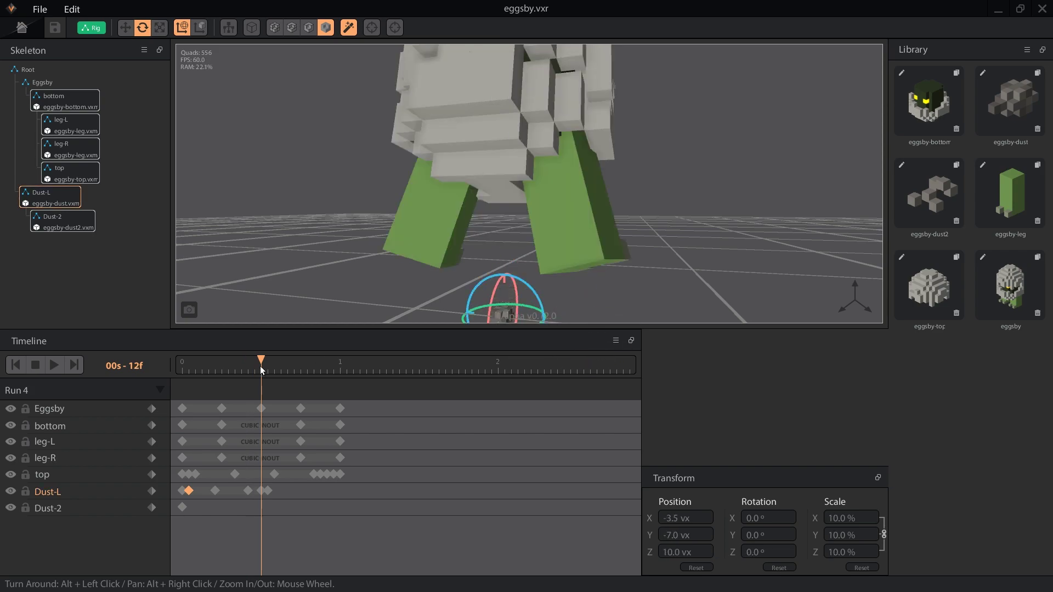
pyautogui.moveTo(525, 283); pyautogui.dragTo(469, 336)
pyautogui.moveTo(261, 363); pyautogui.dragTo(215, 373)
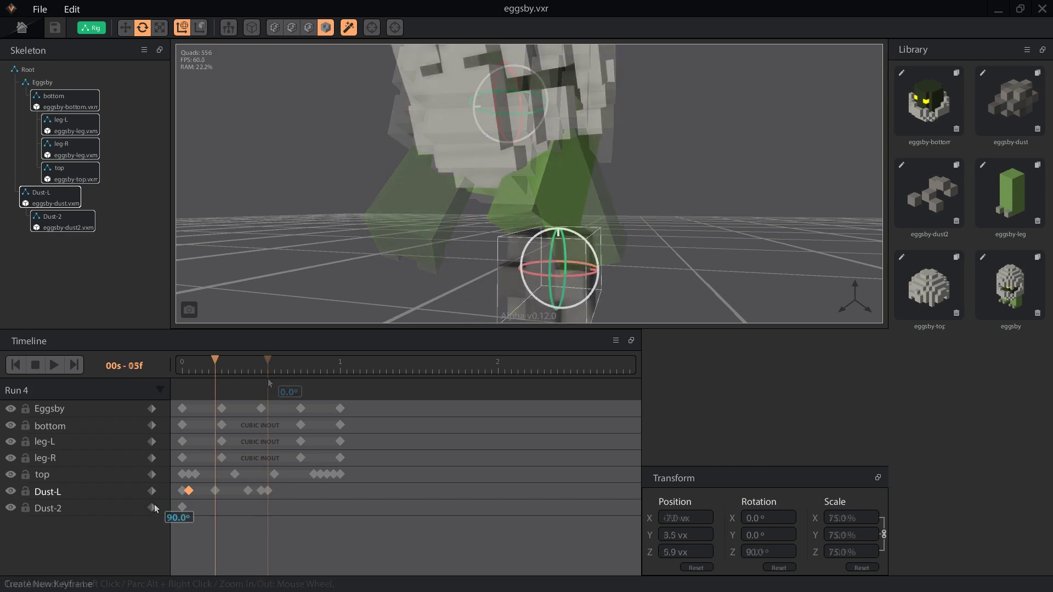
# Add Dust-2 keyframes, with 25% scale at frame 0, and select its frame-5 key
pyautogui.click(152, 508)
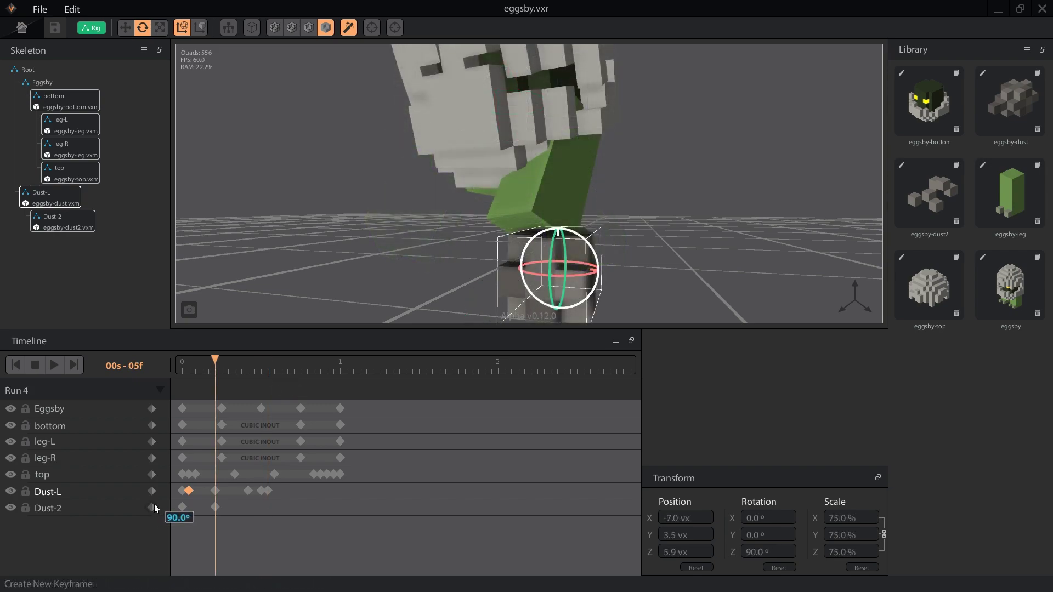
pyautogui.click(182, 507)
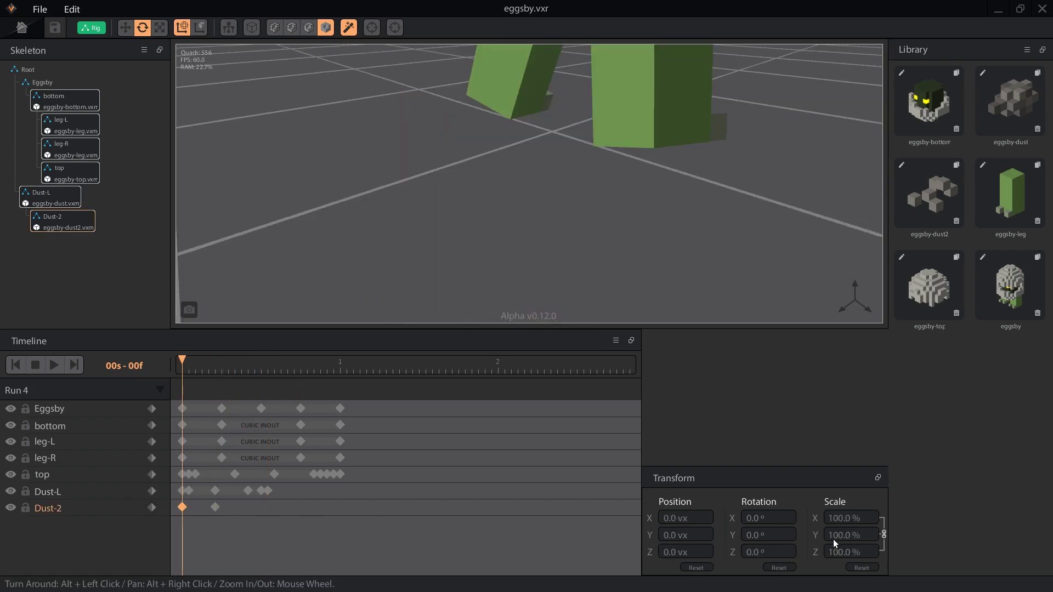
pyautogui.write('25')
pyautogui.press('Return')
pyautogui.click(215, 508)
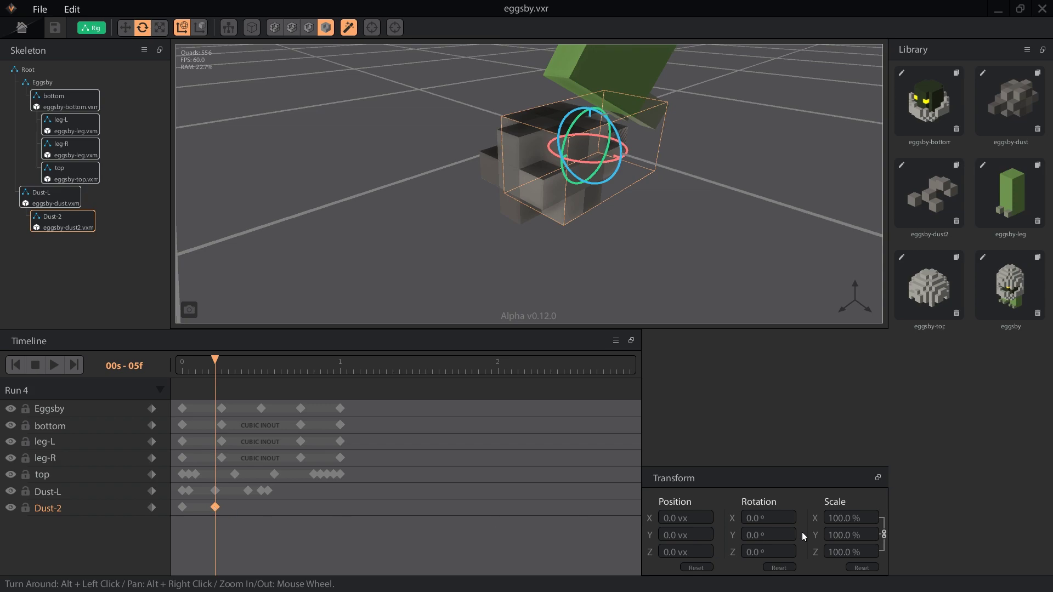
pyautogui.scroll(1, 843, 518)
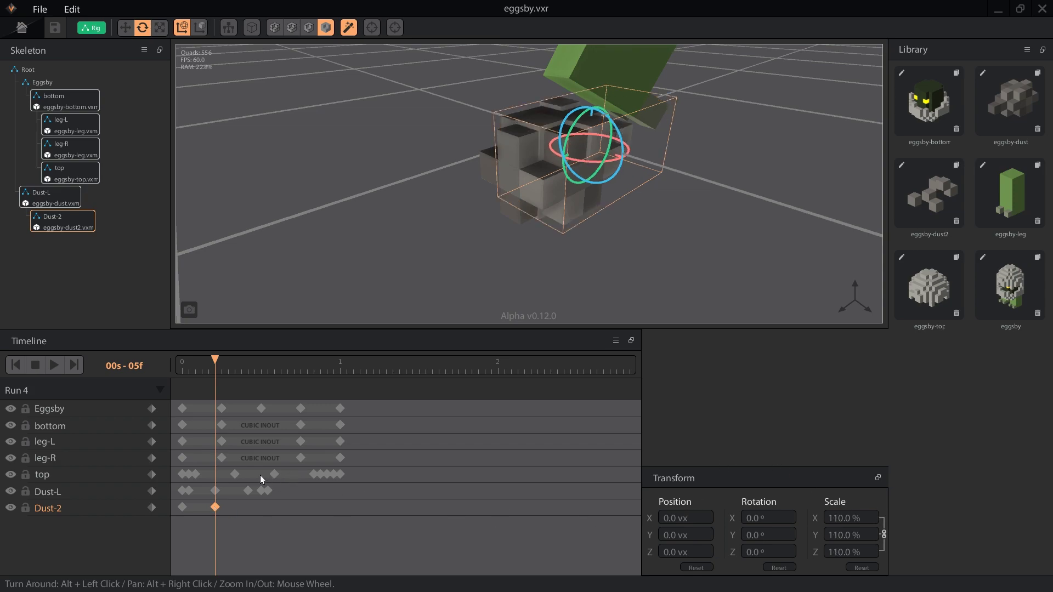
# Scale Dust-2 to 200% at frame 10, then add a frame-12 key and shrink it to 1%
pyautogui.moveTo(216, 361); pyautogui.dragTo(246, 367)
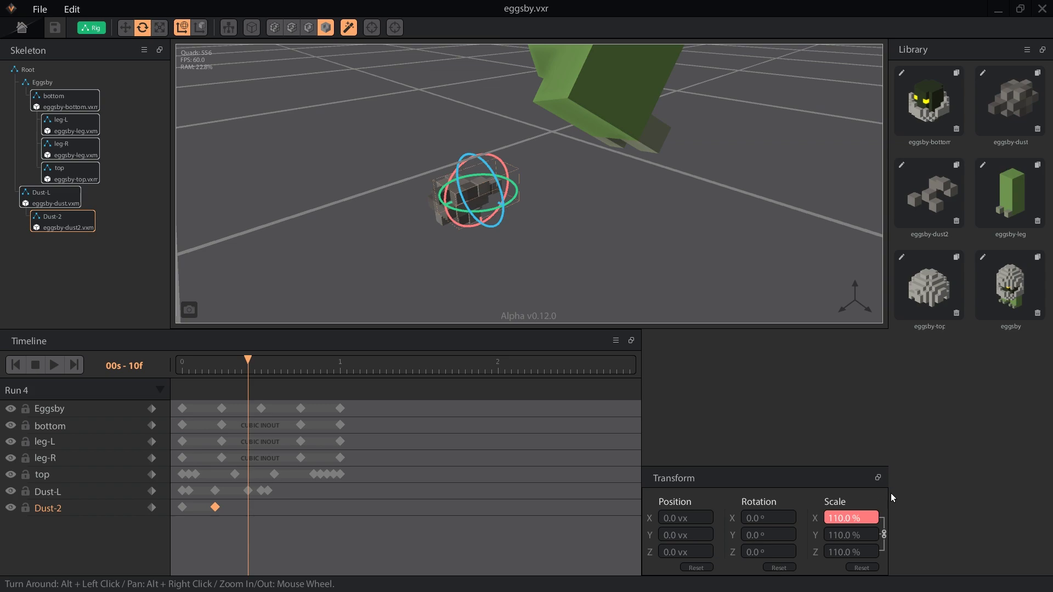
pyautogui.write('200')
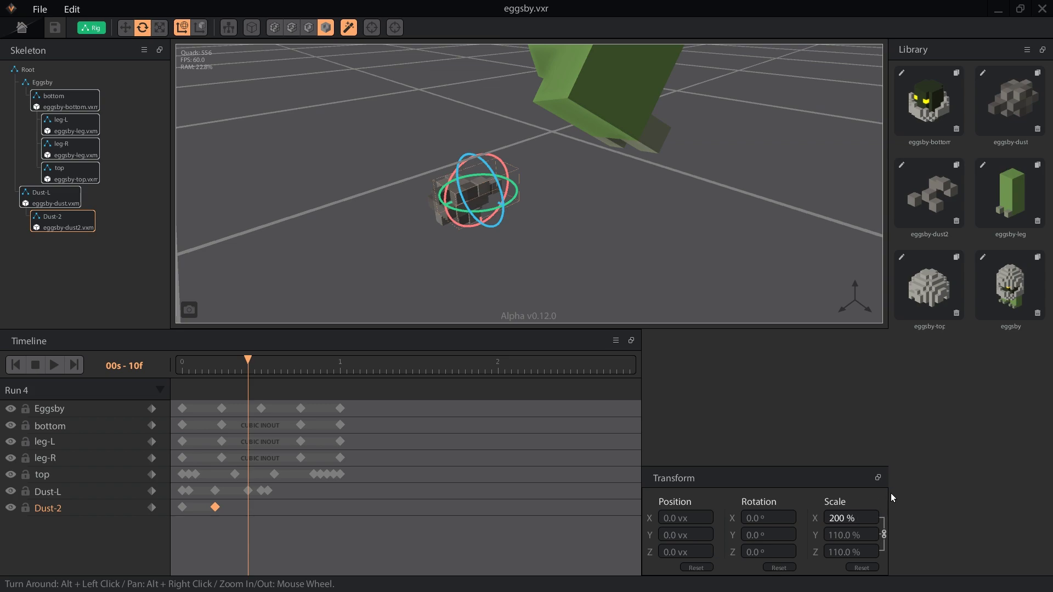
pyautogui.press('Return')
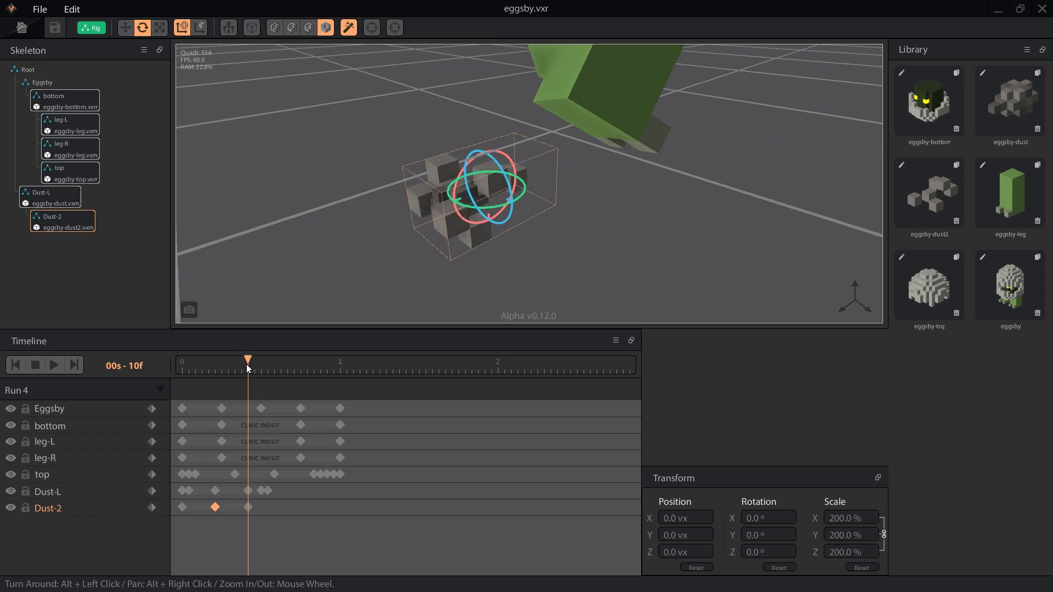
pyautogui.moveTo(246, 365); pyautogui.dragTo(261, 391)
pyautogui.press('k')
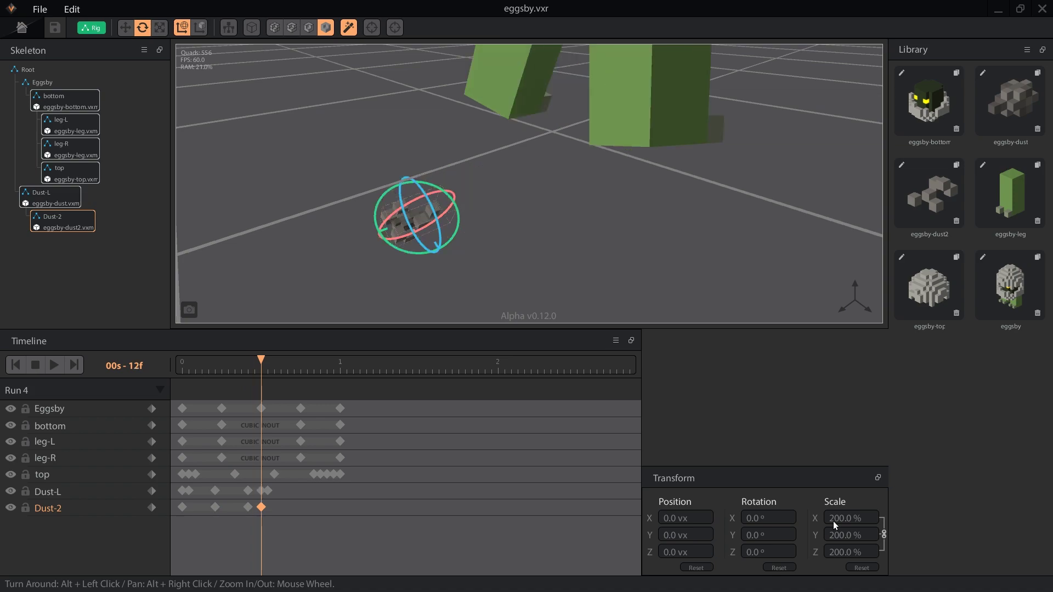
pyautogui.moveTo(254, 364); pyautogui.dragTo(267, 395)
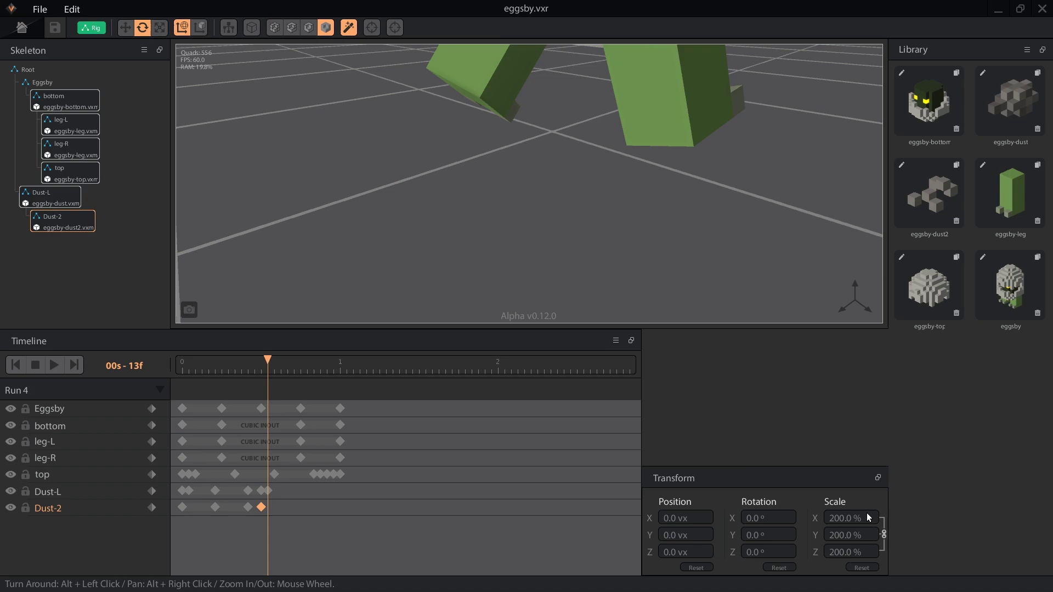
pyautogui.moveTo(863, 517); pyautogui.dragTo(864, 516)
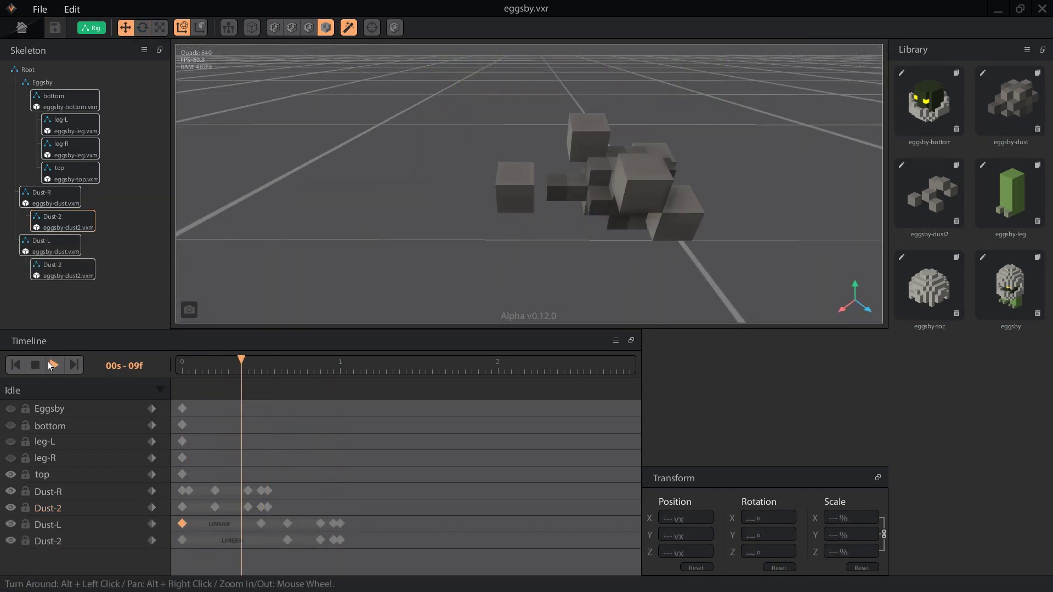
# Save the eggsby project, then stop playback and scrub back to an early frame
pyautogui.click(48, 361)
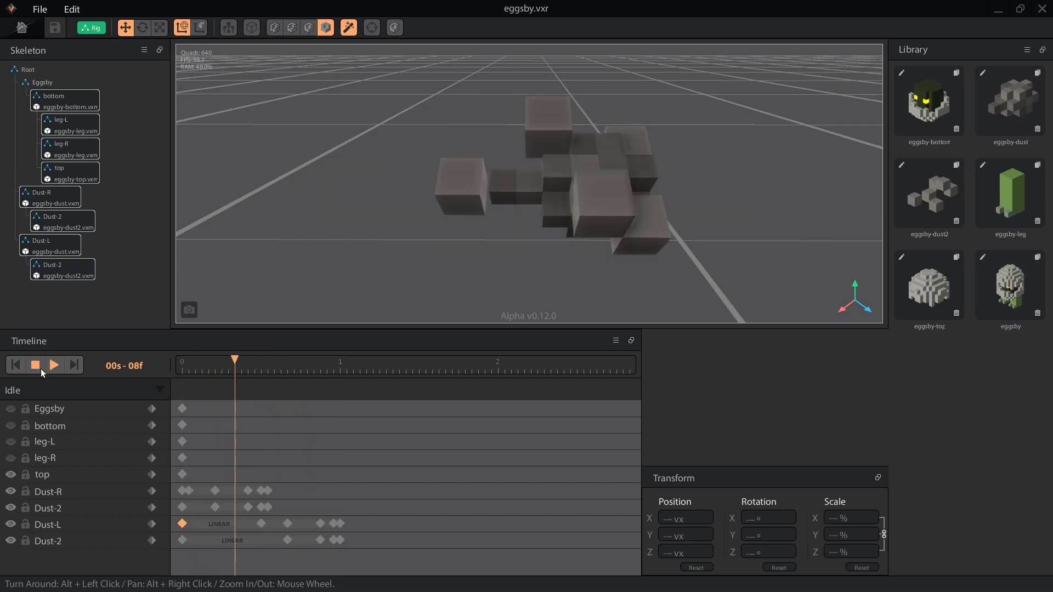
pyautogui.moveTo(254, 359)
pyautogui.mouseDown()
pyautogui.moveTo(183, 371)
pyautogui.moveTo(290, 359)
pyautogui.moveTo(180, 373)
pyautogui.moveTo(238, 362)
pyautogui.mouseUp()
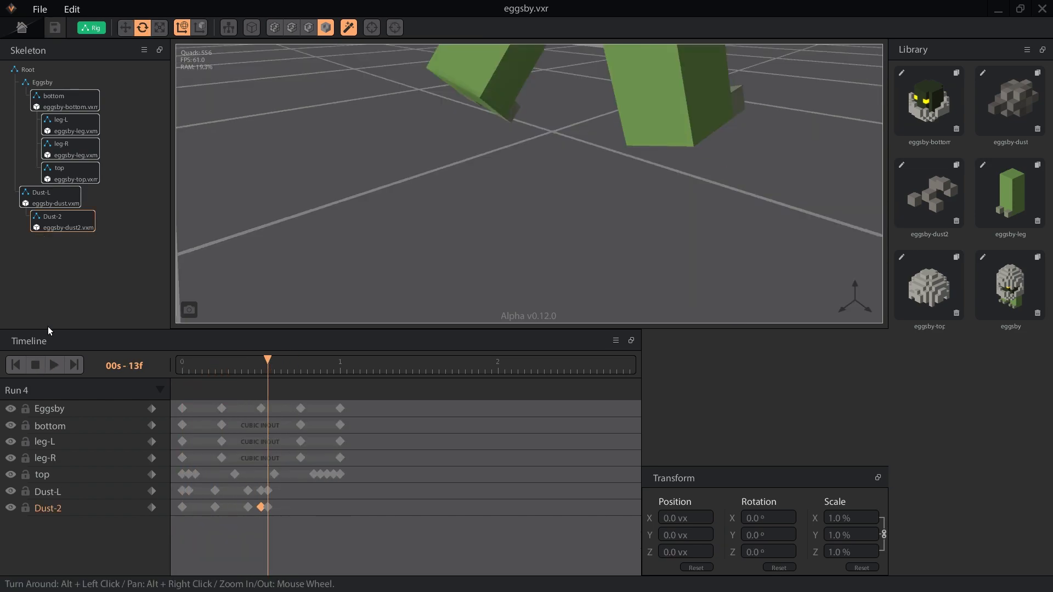
# Duplicate Dust-L (with Dust-2) as Dust-R, and shift Dust-L's puff keyframes later in the cycle
pyautogui.click(42, 196)
pyautogui.rightClick(42, 196)
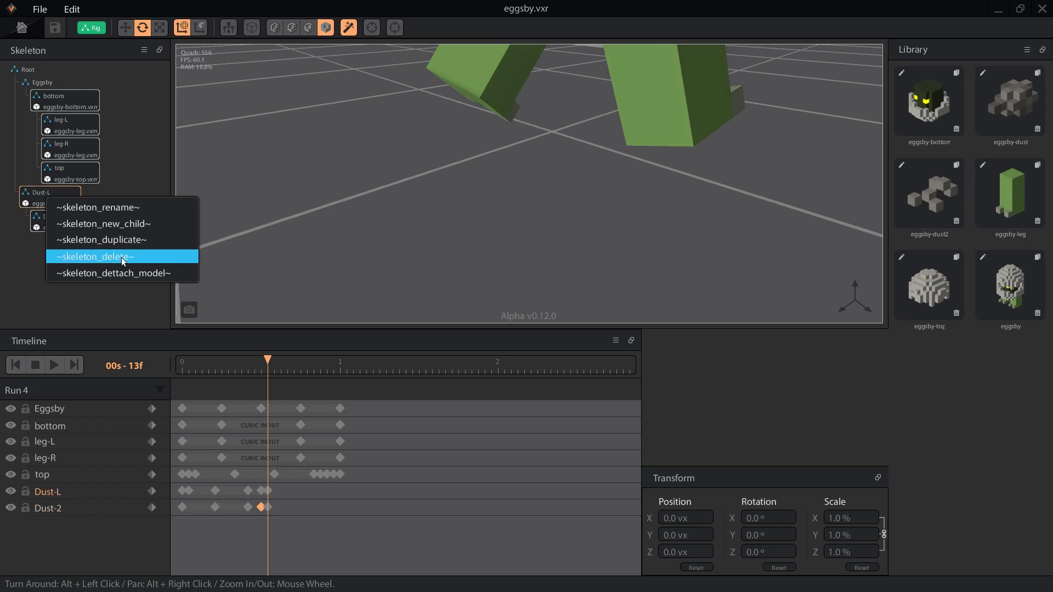
pyautogui.click(130, 245)
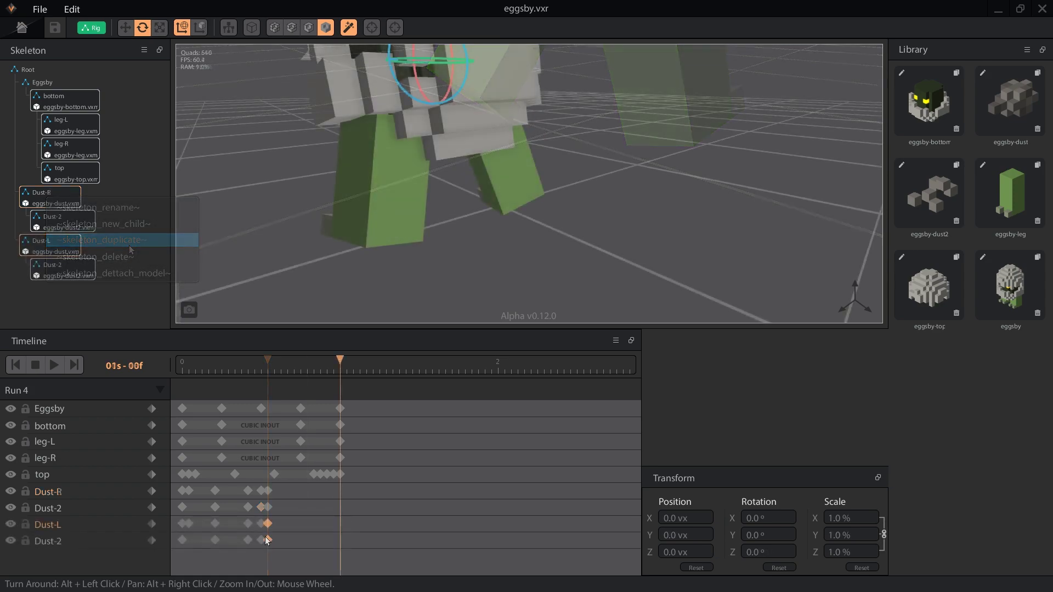
pyautogui.moveTo(178, 546); pyautogui.dragTo(335, 525)
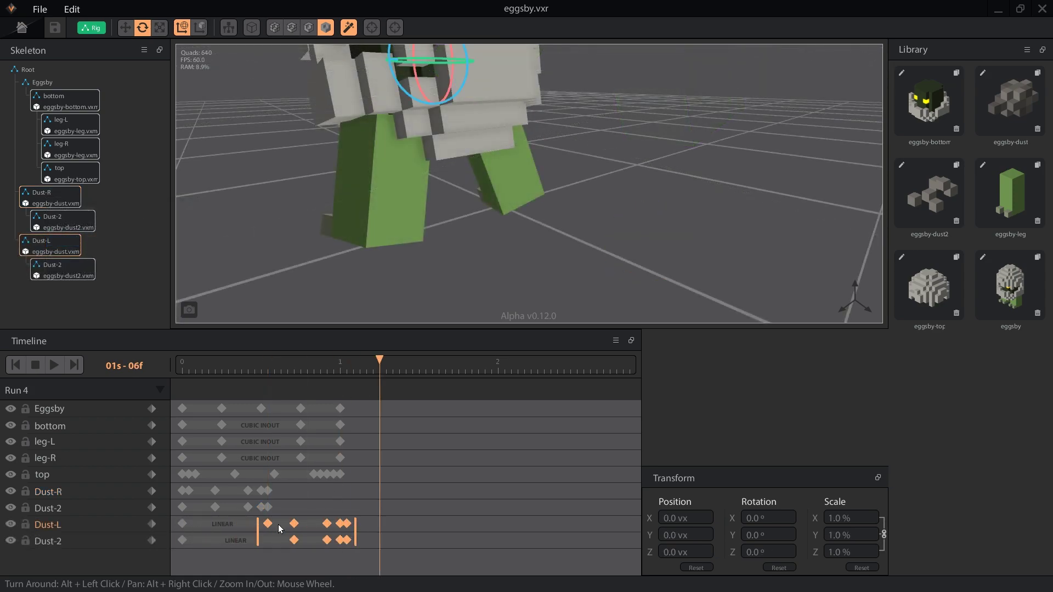
pyautogui.moveTo(228, 540); pyautogui.dragTo(344, 539)
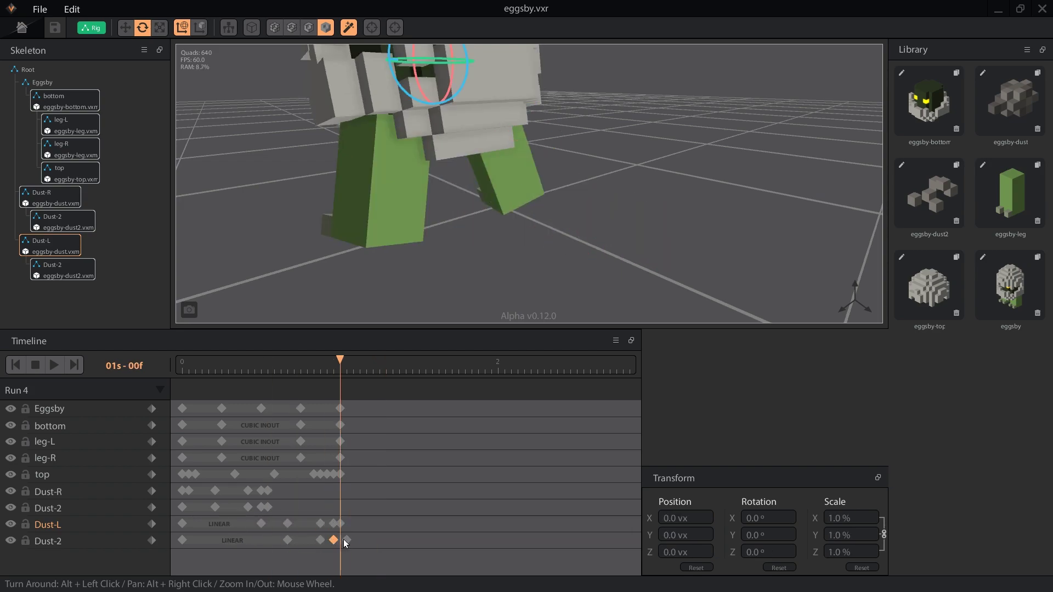
# Reposition Dust-L's puff at its frame 12, 16 and 21 keyframes, then play Run 4
pyautogui.click(261, 524)
pyautogui.press('w')
pyautogui.click(287, 524)
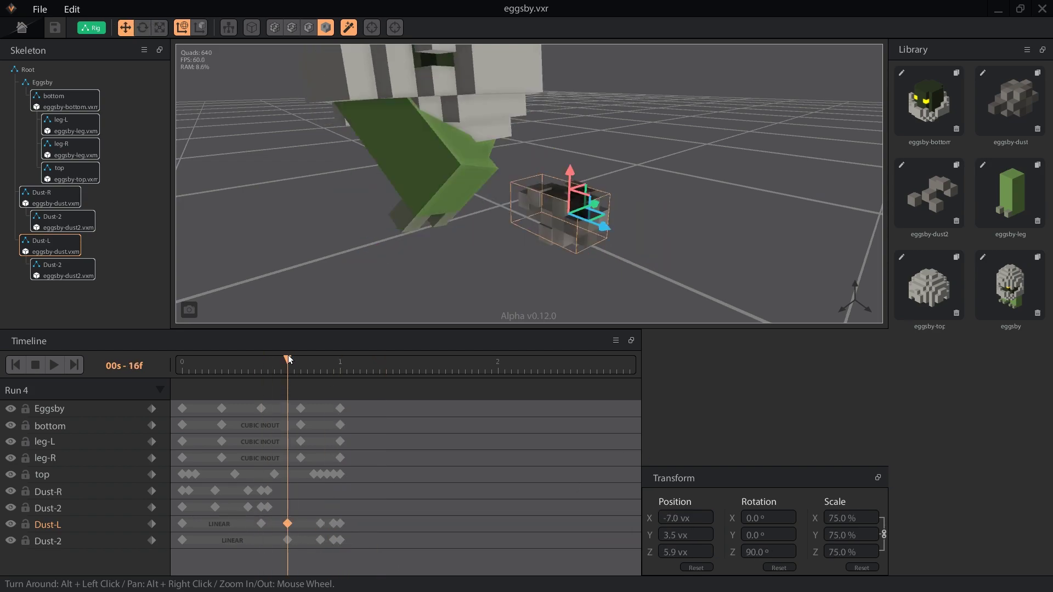
pyautogui.moveTo(265, 371)
pyautogui.mouseDown()
pyautogui.moveTo(286, 371)
pyautogui.moveTo(261, 373)
pyautogui.mouseUp()
pyautogui.click(261, 524)
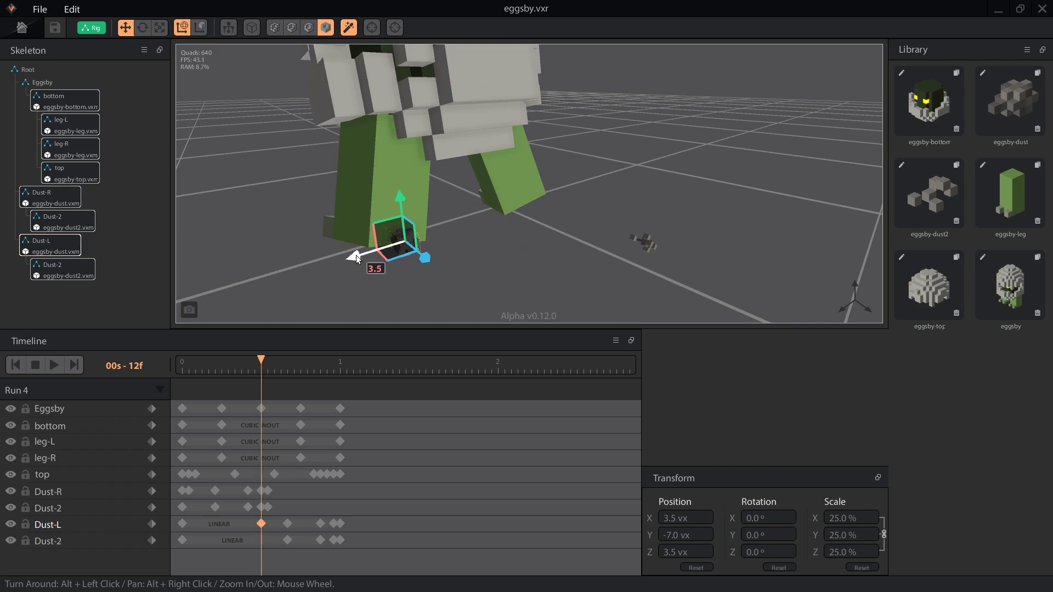
pyautogui.press('Right')
pyautogui.press('Right')
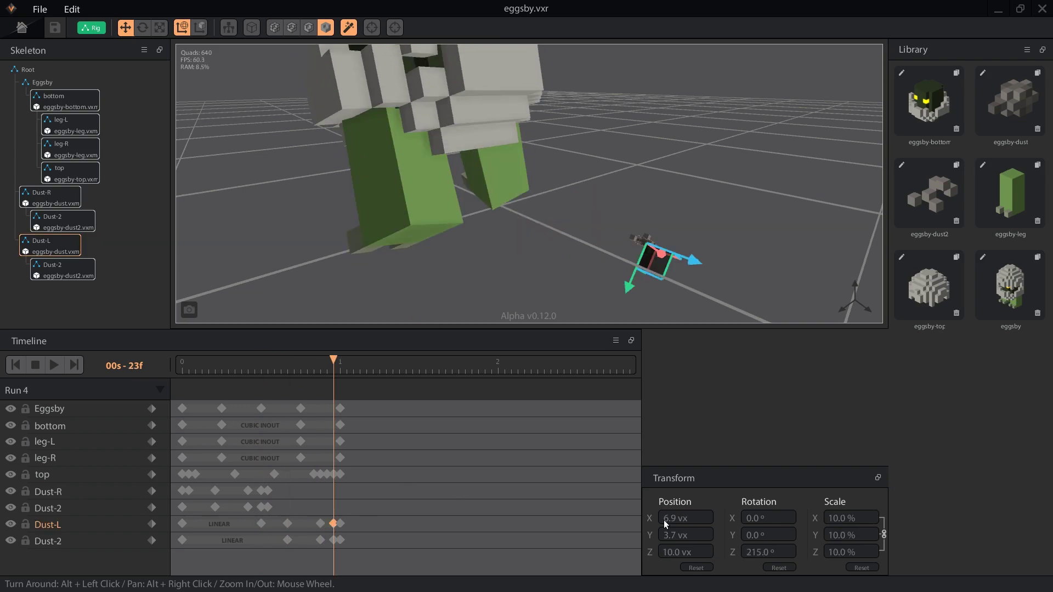
pyautogui.press('Left')
pyautogui.press('Left')
pyautogui.click(321, 524)
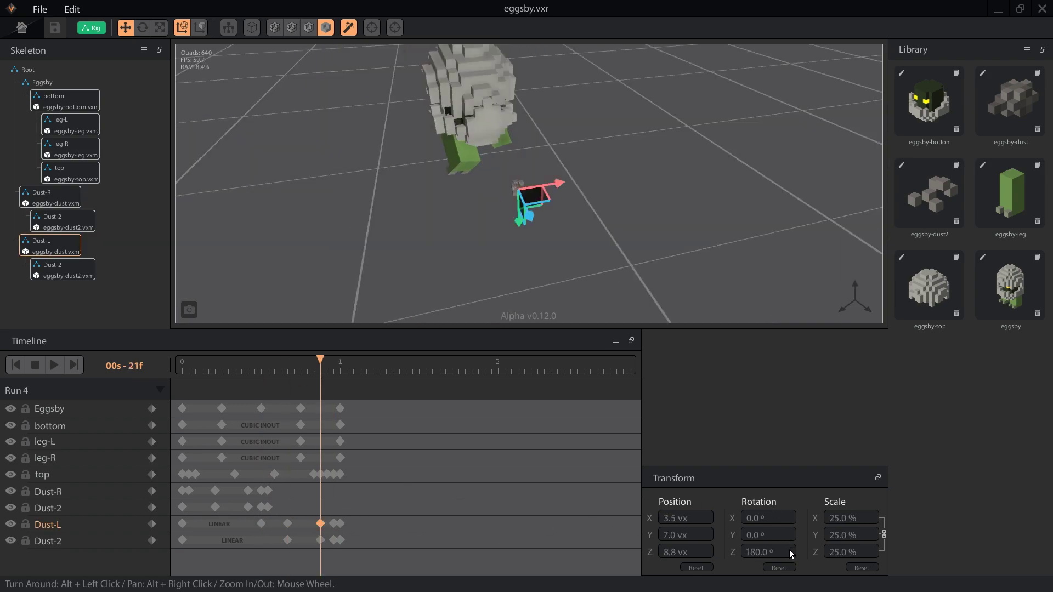
pyautogui.press('space')
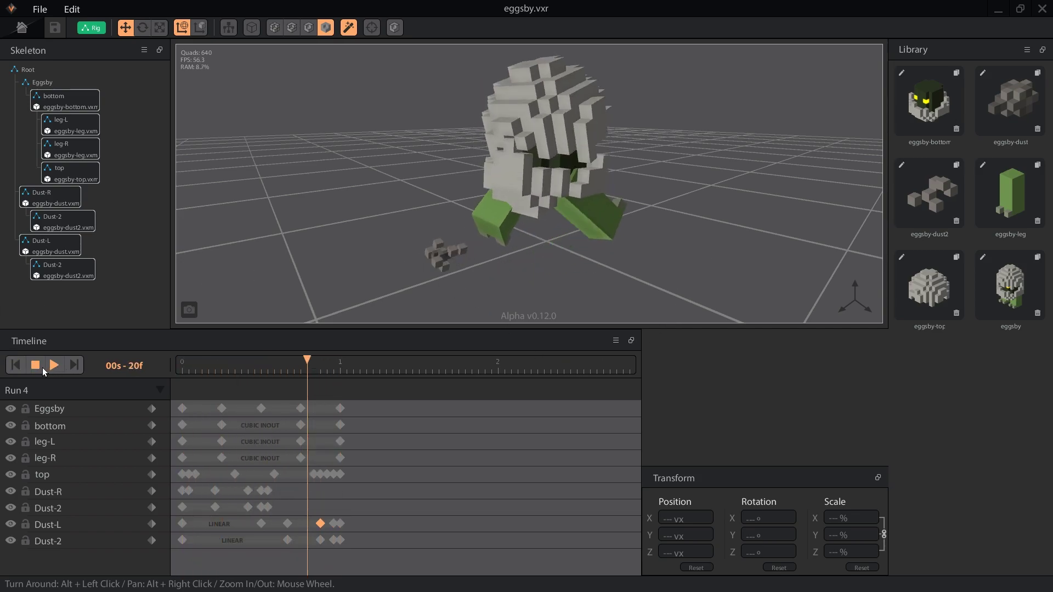
# Hide the skeleton, library, timeline and transform panels with Tab to maximise the viewport
pyautogui.press('Tab')
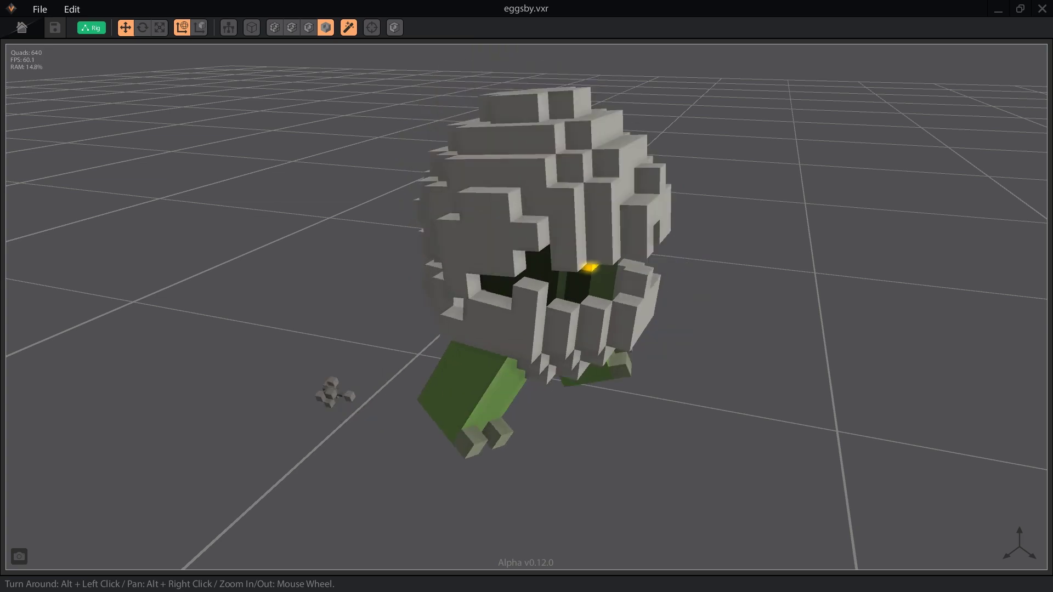